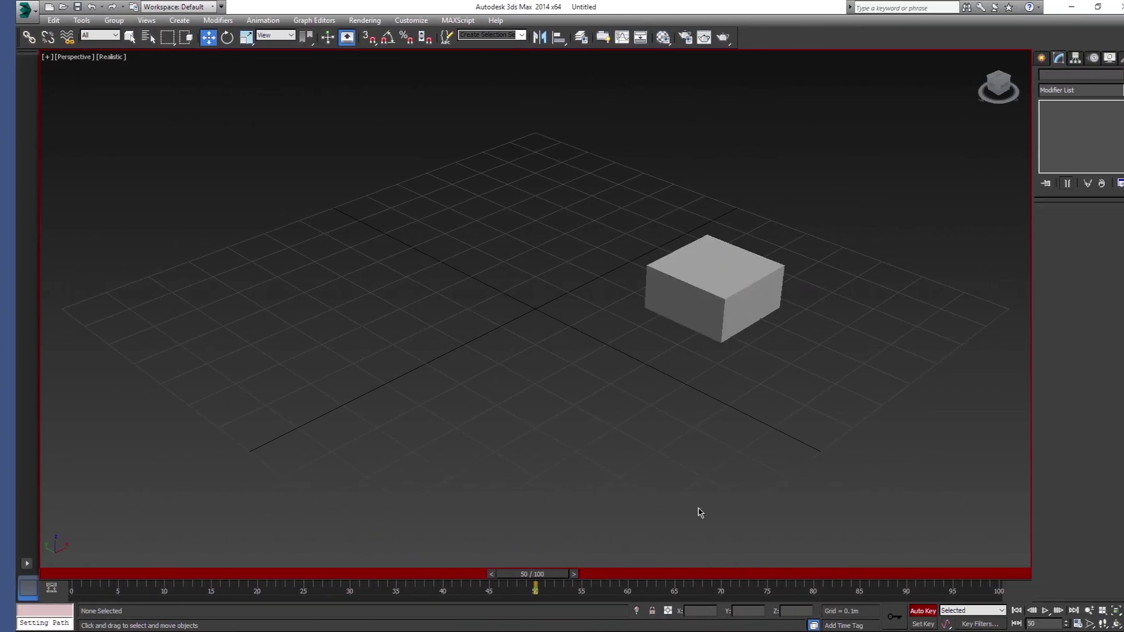
- Rewind the box animation to frame 0, select the box and play the animation
{"action": "left_click_drag", "start_coordinate": [558, 575], "coordinate": [105, 575]}
{"action": "left_click", "coordinate": [495, 288]}
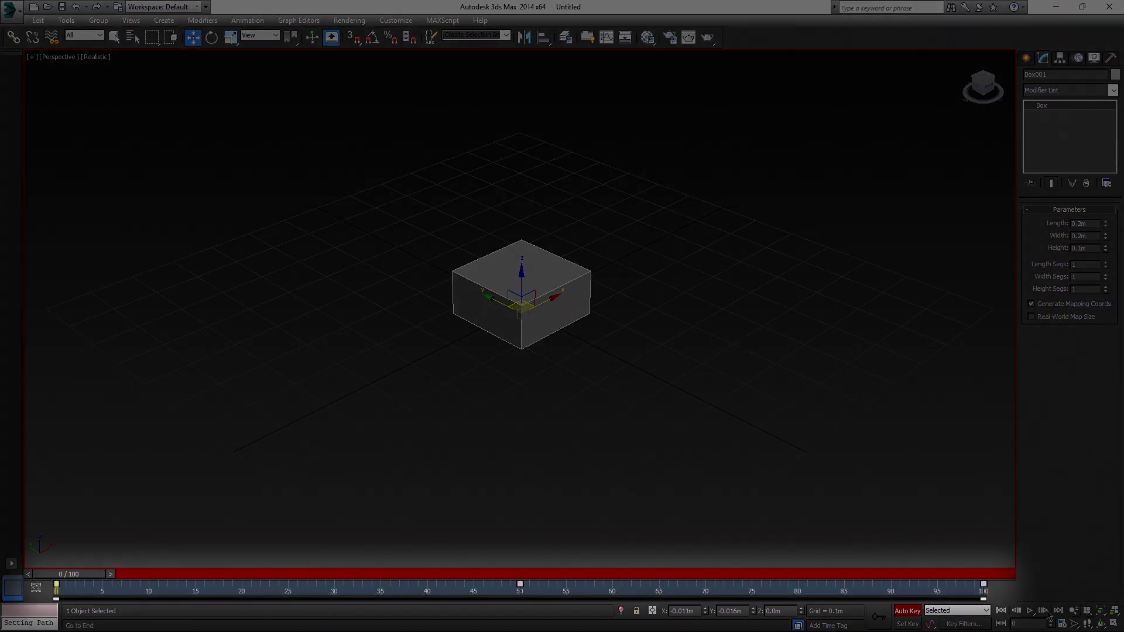
{"action": "left_click", "coordinate": [1030, 611]}
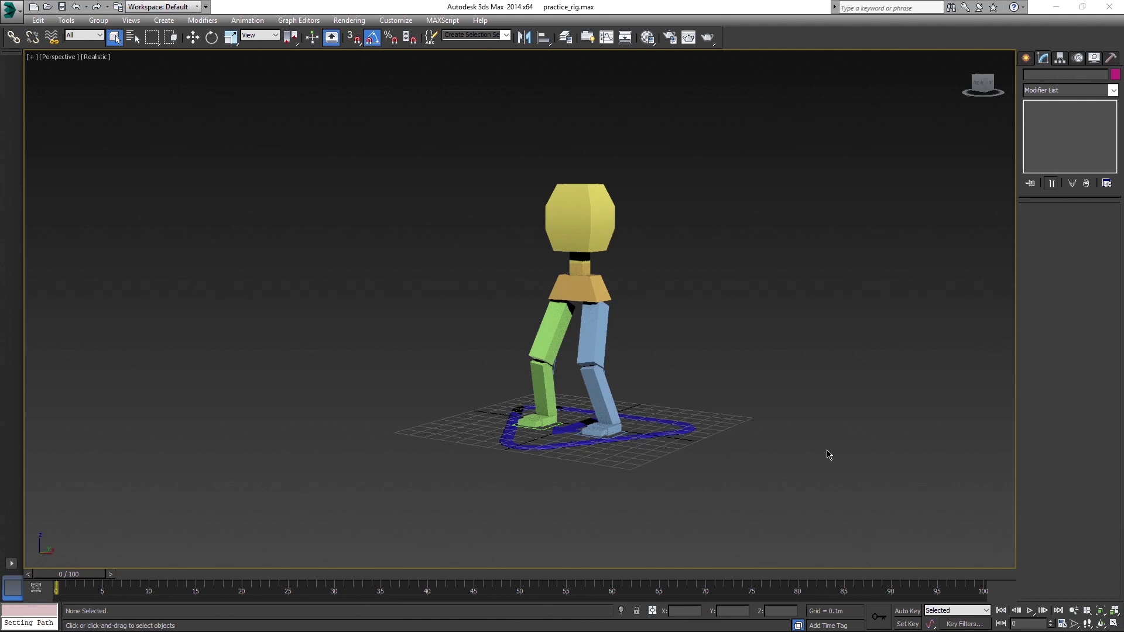
- Select the CAT rig's base triangle, add an absolute animation layer and switch the rig to animation mode
{"action": "left_click", "coordinate": [693, 429]}
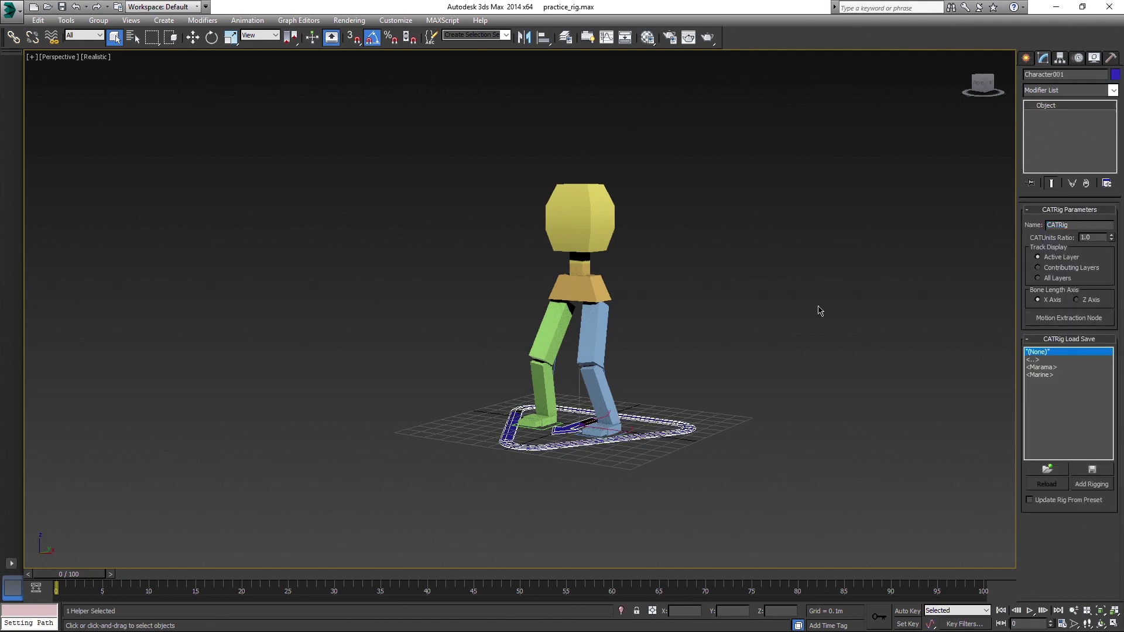
{"action": "left_click", "coordinate": [1078, 58]}
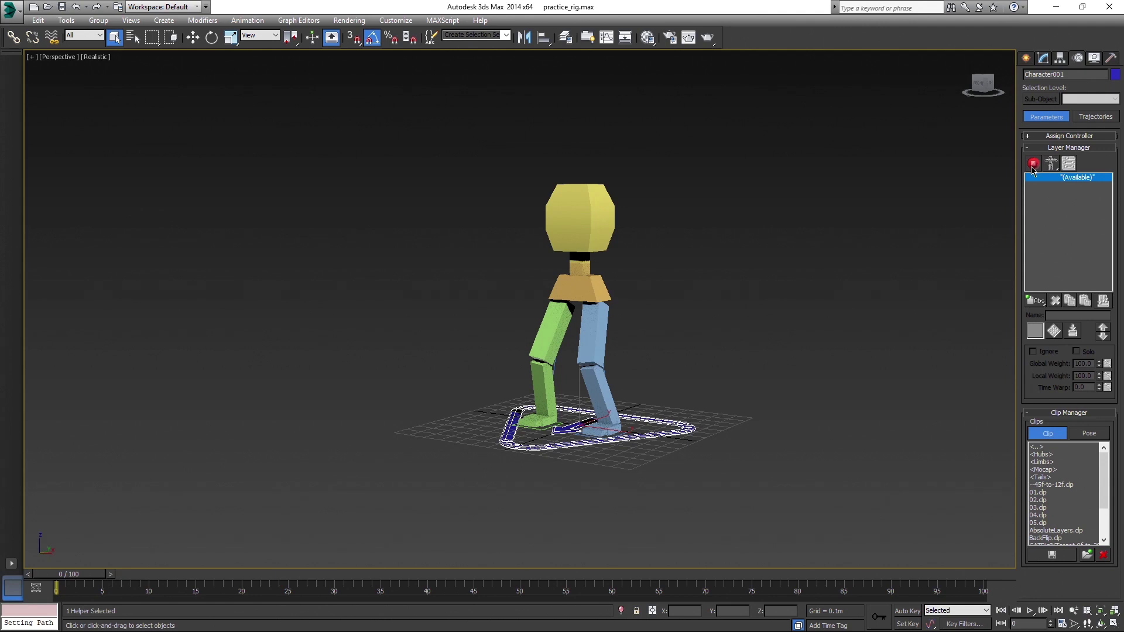
{"action": "left_click", "coordinate": [1036, 303]}
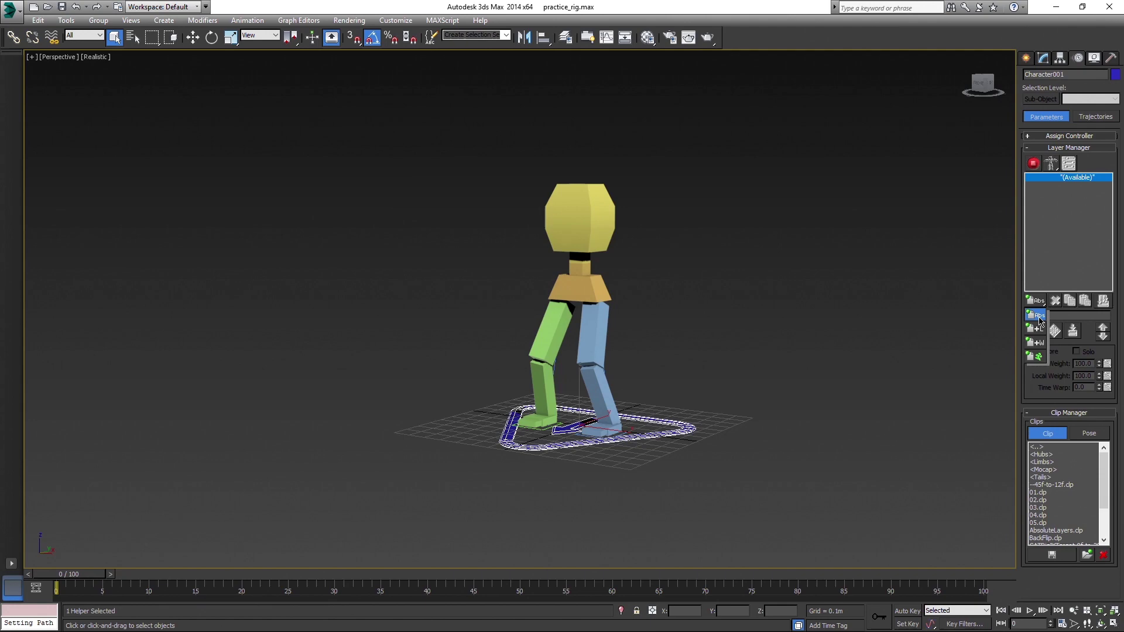
{"action": "left_click", "coordinate": [1038, 316]}
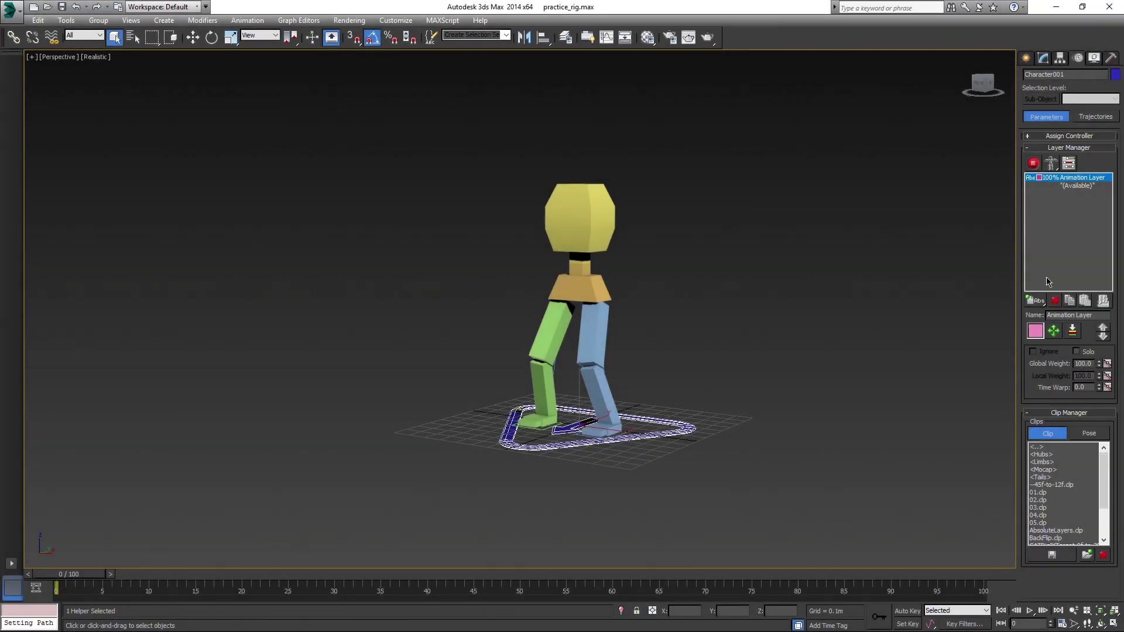
{"action": "left_click", "coordinate": [1035, 168]}
- Raise the pelvis to a height of about 0.782 m and key it at frames 0 and 50 with Auto Key on
{"action": "key", "text": "w"}
{"action": "left_click", "coordinate": [591, 279]}
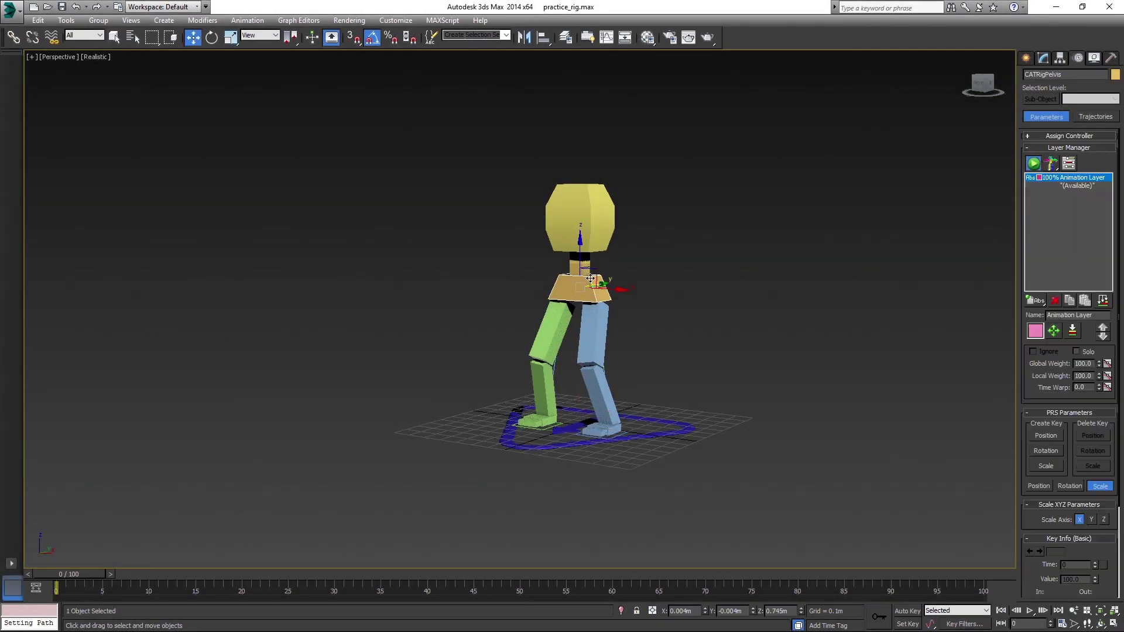
{"action": "left_click_drag", "start_coordinate": [579, 252], "coordinate": [581, 243]}
{"action": "left_click", "coordinate": [906, 612]}
{"action": "left_click", "coordinate": [880, 617]}
{"action": "left_click", "coordinate": [524, 575]}
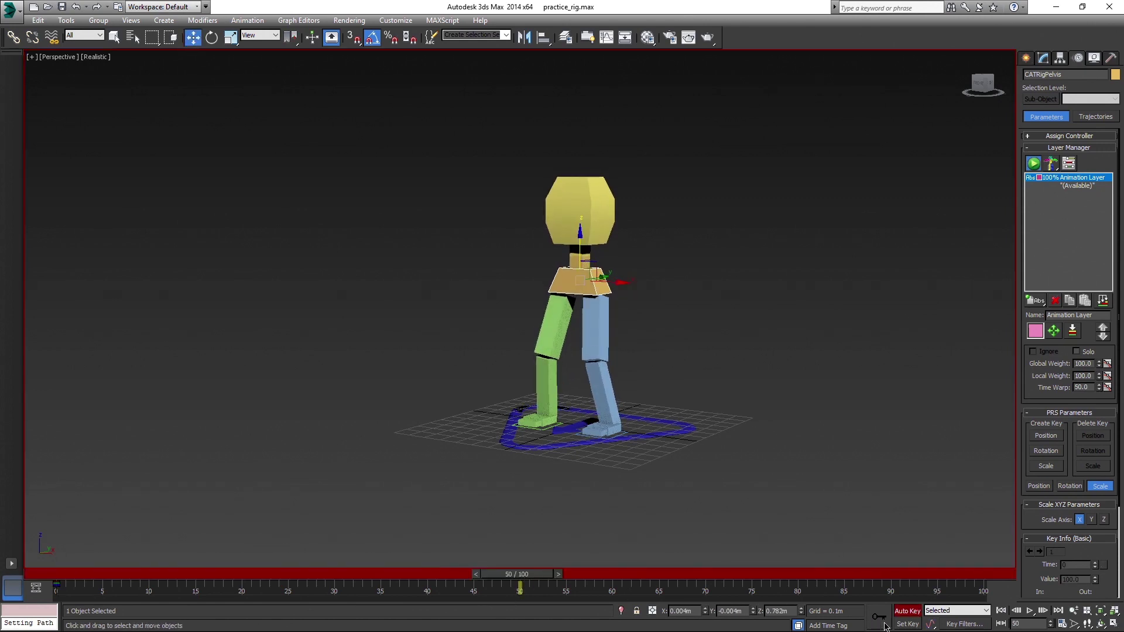
{"action": "left_click", "coordinate": [883, 622]}
- At frame 25, raise the pelvis to a height of about 0.797 m
{"action": "left_click_drag", "start_coordinate": [527, 575], "coordinate": [288, 592]}
{"action": "key", "text": "w"}
{"action": "left_click_drag", "start_coordinate": [580, 247], "coordinate": [580, 244]}
- Set the out-of-range type of the pelvis curves to Loop and play back the animation
{"action": "left_click", "coordinate": [299, 20]}
{"action": "left_click", "coordinate": [331, 34]}
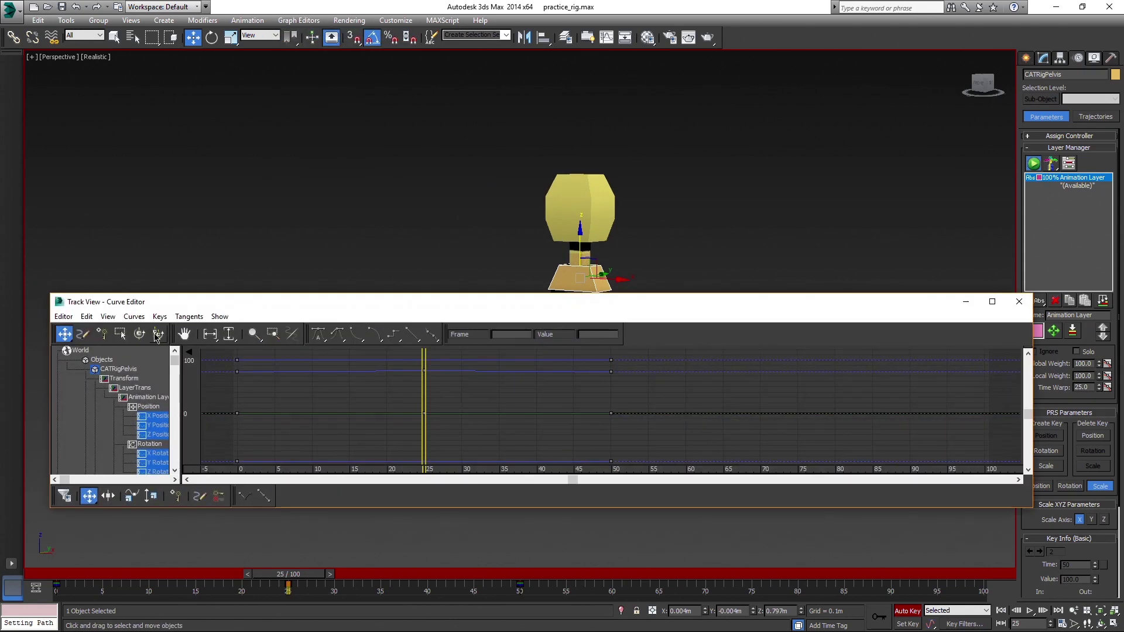
{"action": "left_click", "coordinate": [87, 316]}
{"action": "mouse_move", "coordinate": [111, 379]}
{"action": "left_click", "coordinate": [264, 485]}
{"action": "left_click", "coordinate": [78, 419]}
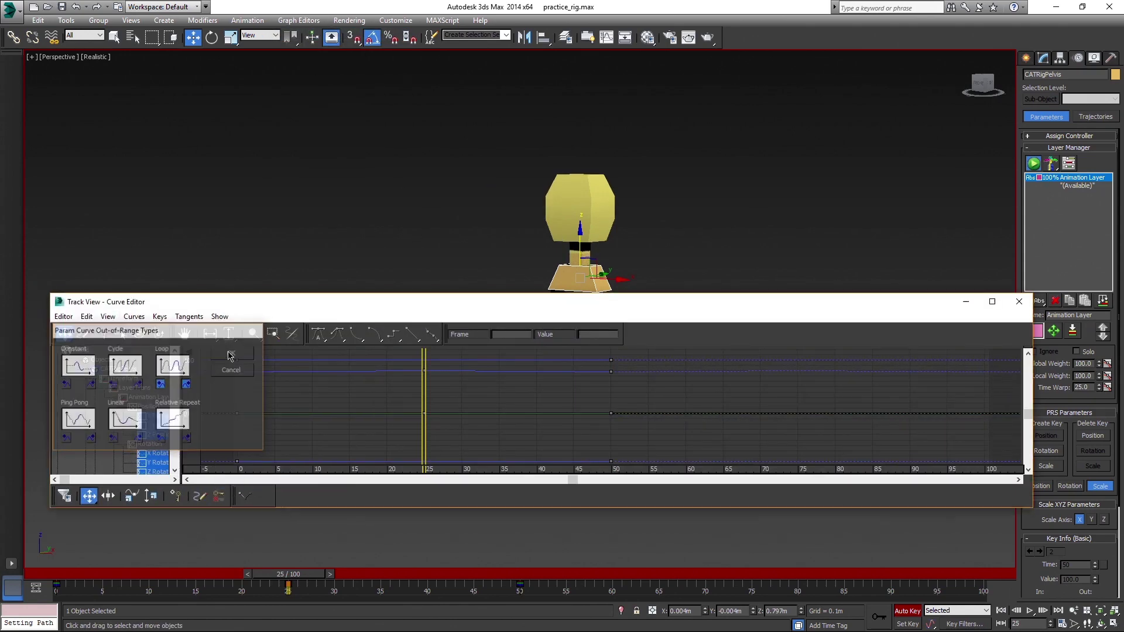
{"action": "left_click", "coordinate": [231, 354]}
{"action": "left_click", "coordinate": [1019, 301]}
{"action": "left_click", "coordinate": [1034, 612]}
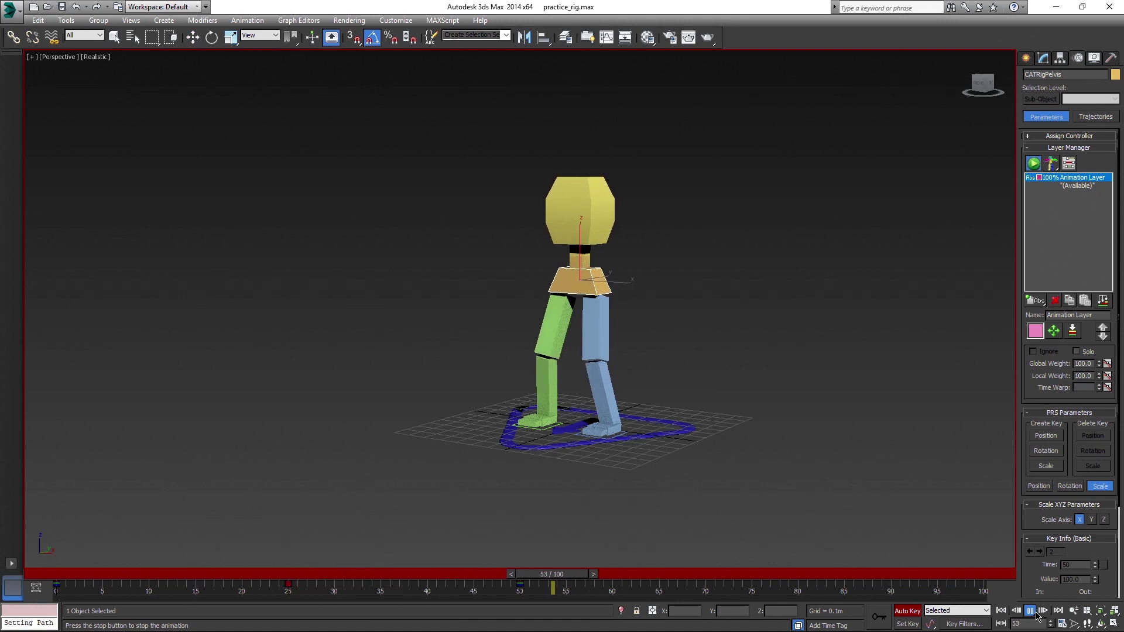
- Rename the animation layer to breathing and change its layer colour to blue-violet (RGB 70, 70, 196)
{"action": "key", "text": "w"}
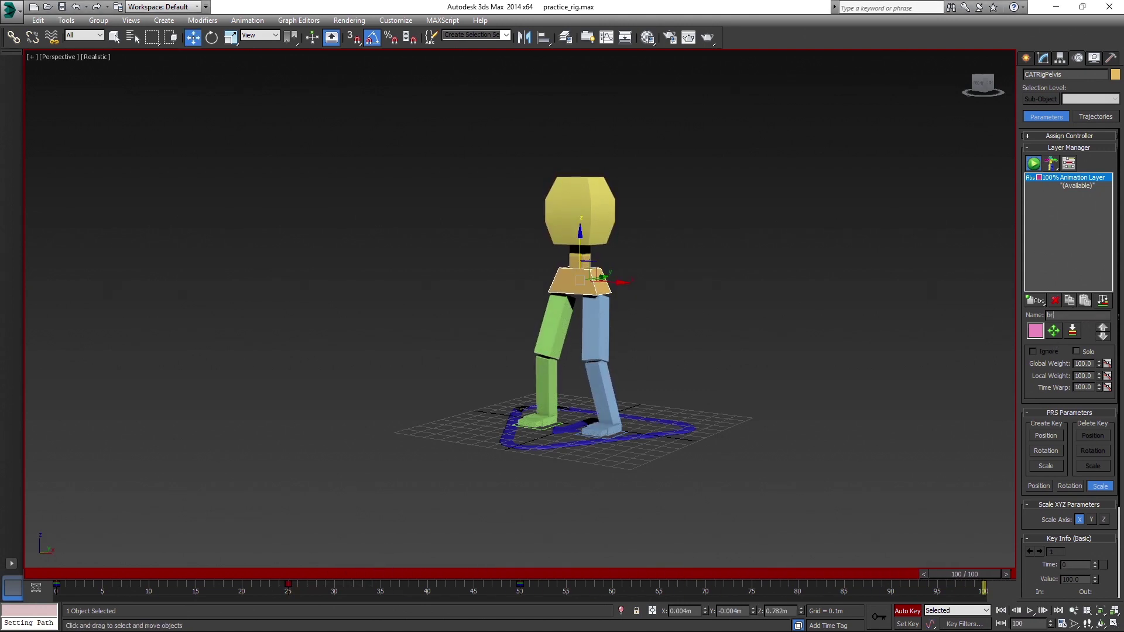
{"action": "left_click", "coordinate": [1033, 332]}
{"action": "left_click", "coordinate": [295, 103]}
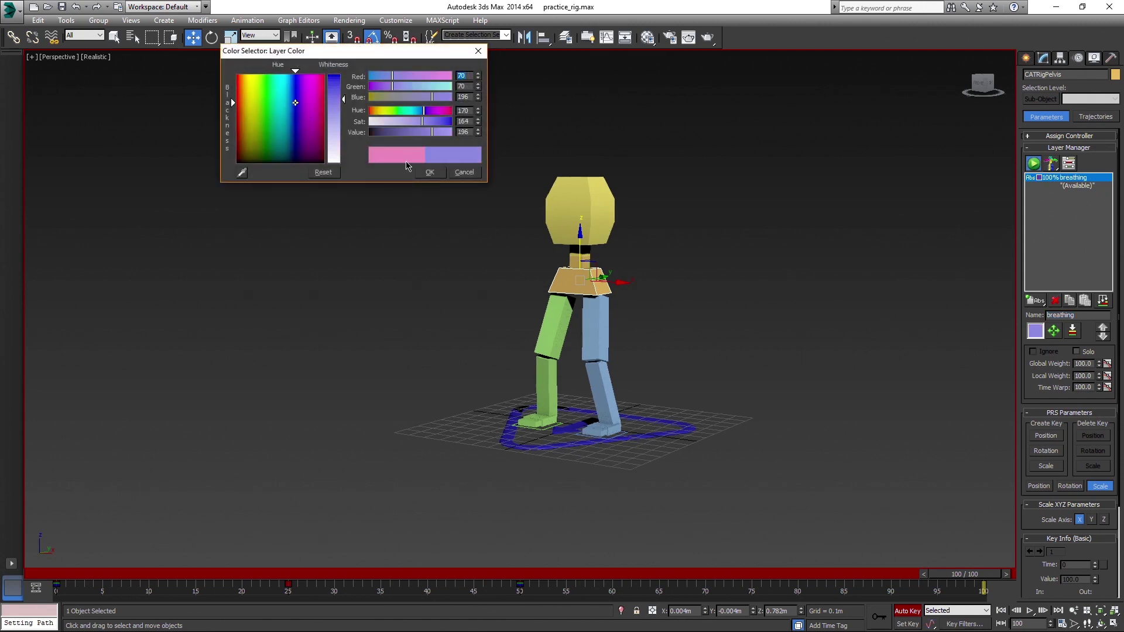
{"action": "left_click", "coordinate": [431, 173]}
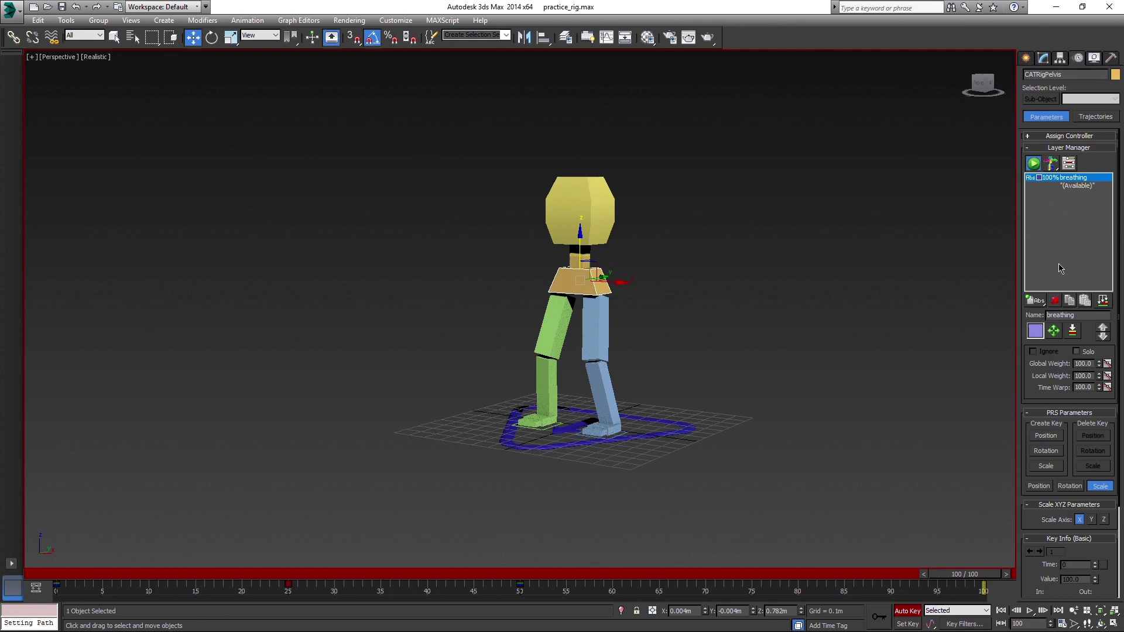
- Play back the breathing animation and return to frame 0
{"action": "left_click", "coordinate": [1030, 612]}
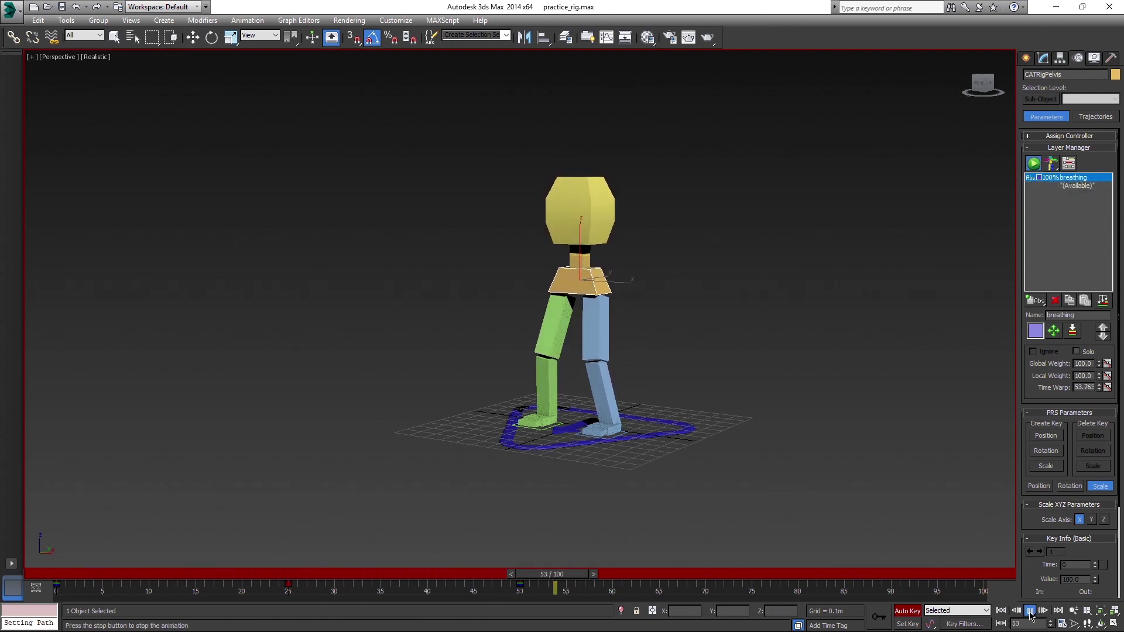
{"action": "left_click", "coordinate": [1030, 611]}
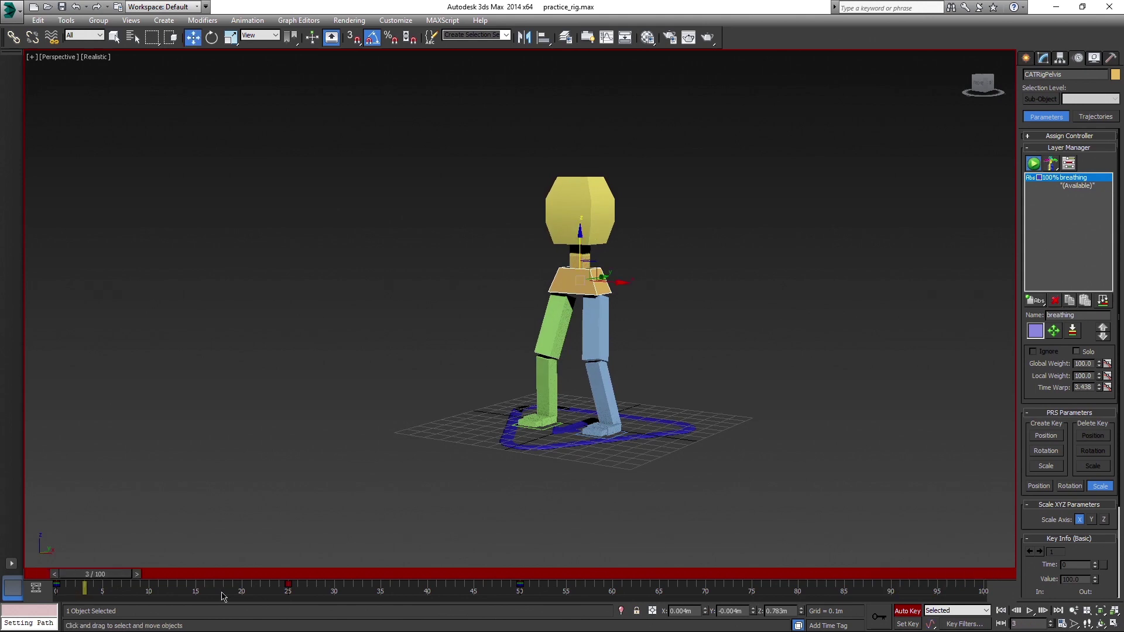
{"action": "key", "text": "Home"}
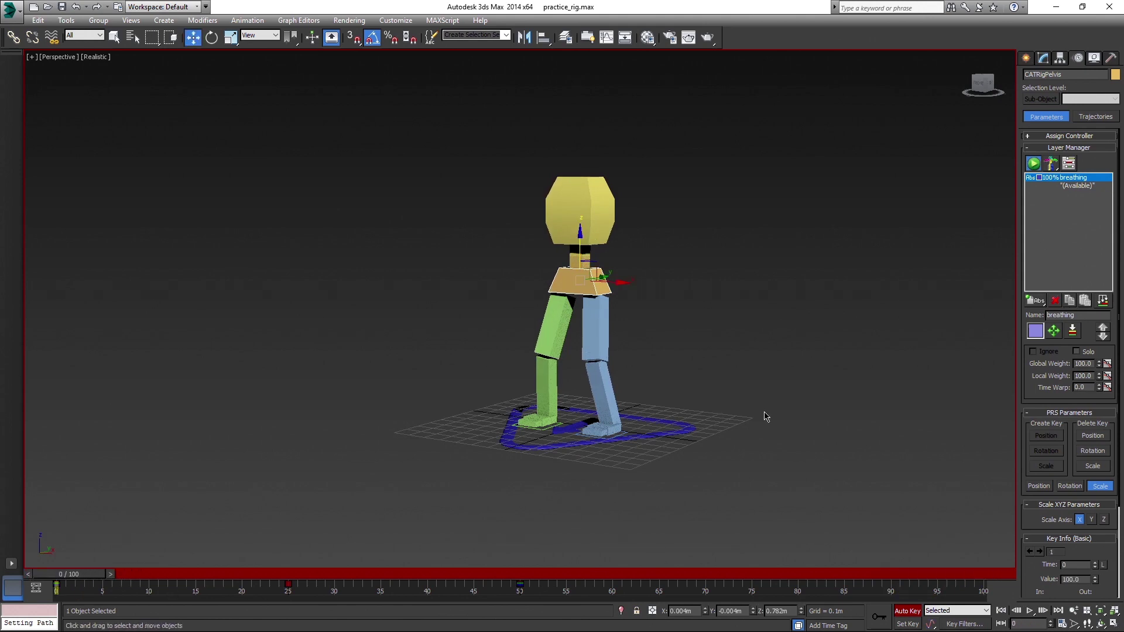
- Add a second absolute layer below the breathing layer and play back the rig with it
{"action": "left_click", "coordinate": [1067, 187]}
{"action": "left_click_drag", "start_coordinate": [1036, 301], "coordinate": [1039, 316]}
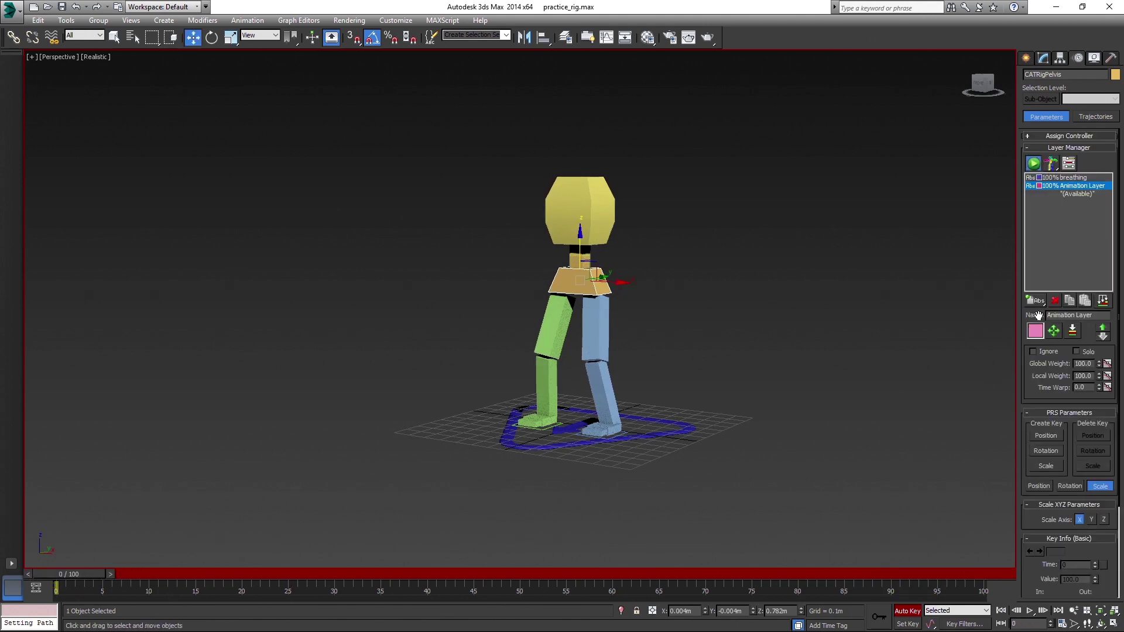
{"action": "left_click", "coordinate": [1029, 611]}
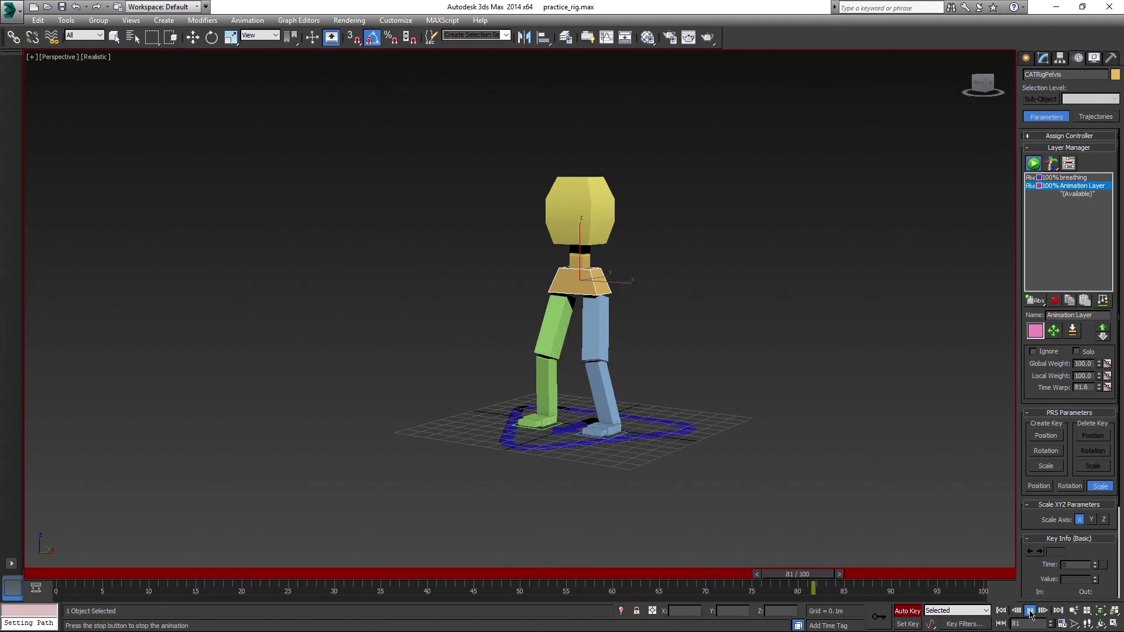
{"action": "left_click", "coordinate": [1030, 611]}
- Return to frame 0, select the head and set the animation's end time to 200
{"action": "left_click_drag", "start_coordinate": [173, 577], "coordinate": [12, 581]}
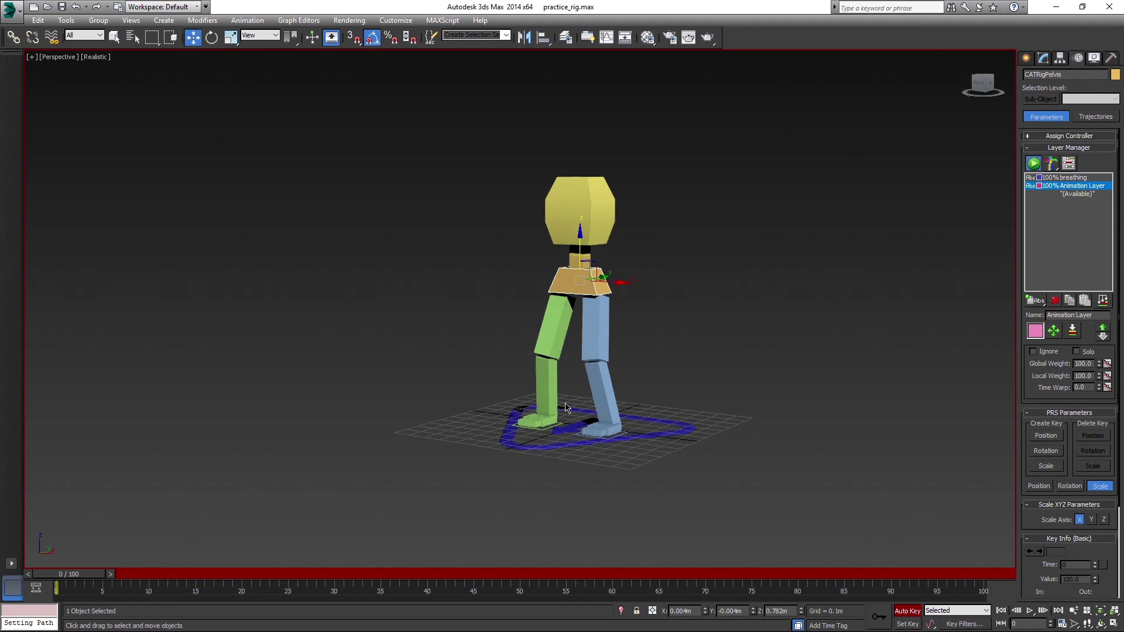
{"action": "left_click", "coordinate": [1063, 623]}
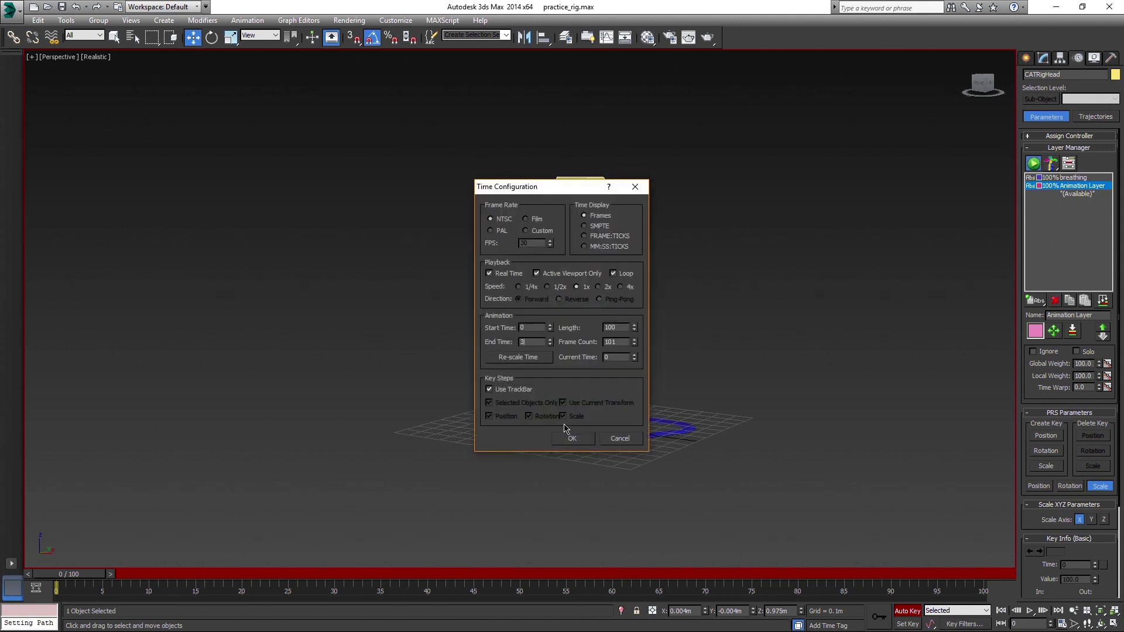
{"action": "left_click", "coordinate": [575, 439]}
- Key the head at frame 0 and turn it 25 degrees sideways at frame 20 on the new layer
{"action": "key", "text": "k"}
{"action": "left_click_drag", "start_coordinate": [85, 575], "coordinate": [178, 577]}
{"action": "key", "text": "e"}
{"action": "left_click_drag", "start_coordinate": [577, 256], "coordinate": [609, 253]}
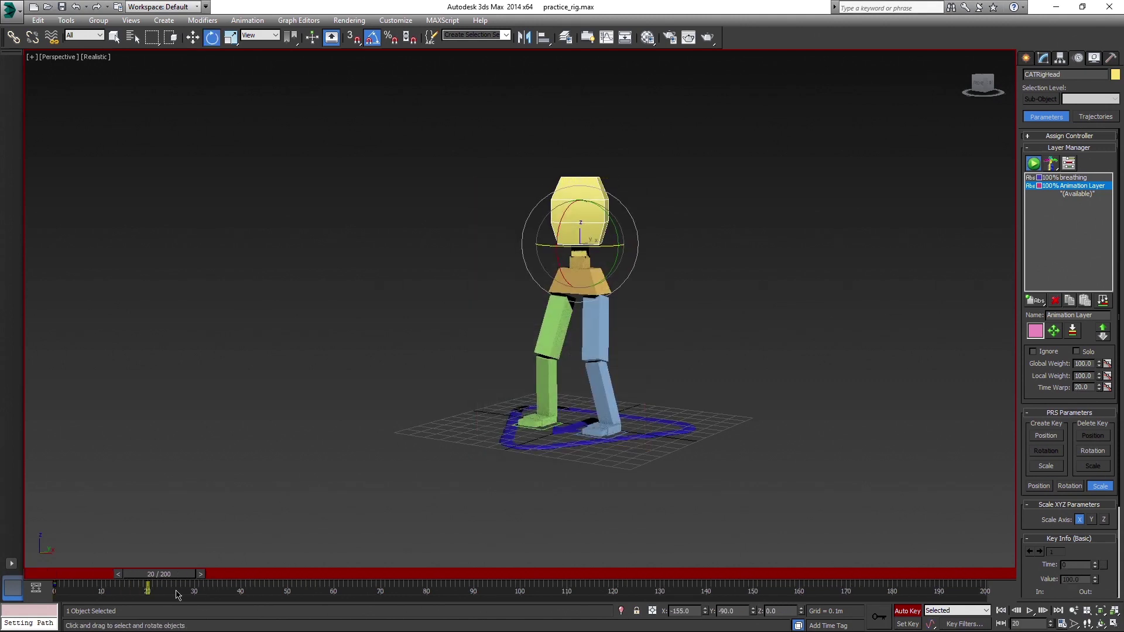
- Block out the rest of the head turn by copying, rotating and spacing the head keys up to frame 150
{"action": "left_click_drag", "start_coordinate": [184, 576], "coordinate": [410, 580]}
{"action": "left_click_drag", "start_coordinate": [231, 585], "coordinate": [399, 586], "text": "shift"}
{"action": "left_click_drag", "start_coordinate": [410, 577], "coordinate": [490, 580]}
{"action": "left_click_drag", "start_coordinate": [592, 248], "coordinate": [568, 248]}
{"action": "left_click_drag", "start_coordinate": [489, 577], "coordinate": [550, 579]}
{"action": "left_click_drag", "start_coordinate": [200, 590], "coordinate": [486, 590]}
{"action": "left_click_drag", "start_coordinate": [389, 600], "coordinate": [583, 590]}
{"action": "left_click_drag", "start_coordinate": [530, 600], "coordinate": [750, 577]}
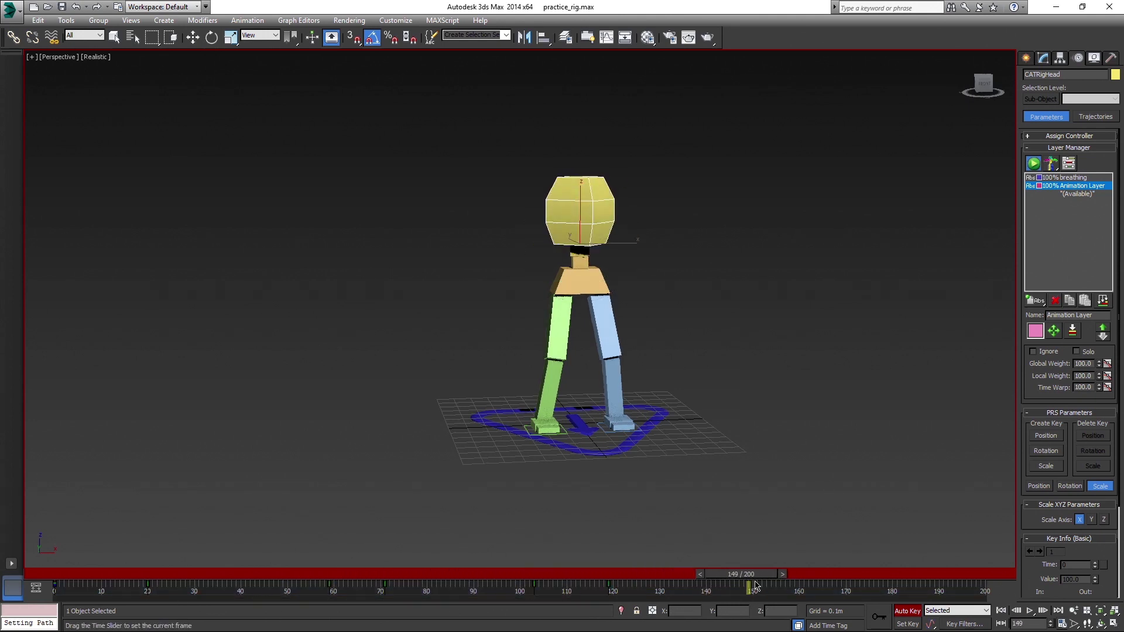
{"action": "left_click", "coordinate": [54, 586]}
{"action": "left_click", "coordinate": [53, 574]}
- In the Curve Editor, even out the head's rotation curve and copy the key at frame 119 to about frame 157
{"action": "key", "text": "c"}
{"action": "left_click", "coordinate": [312, 414]}
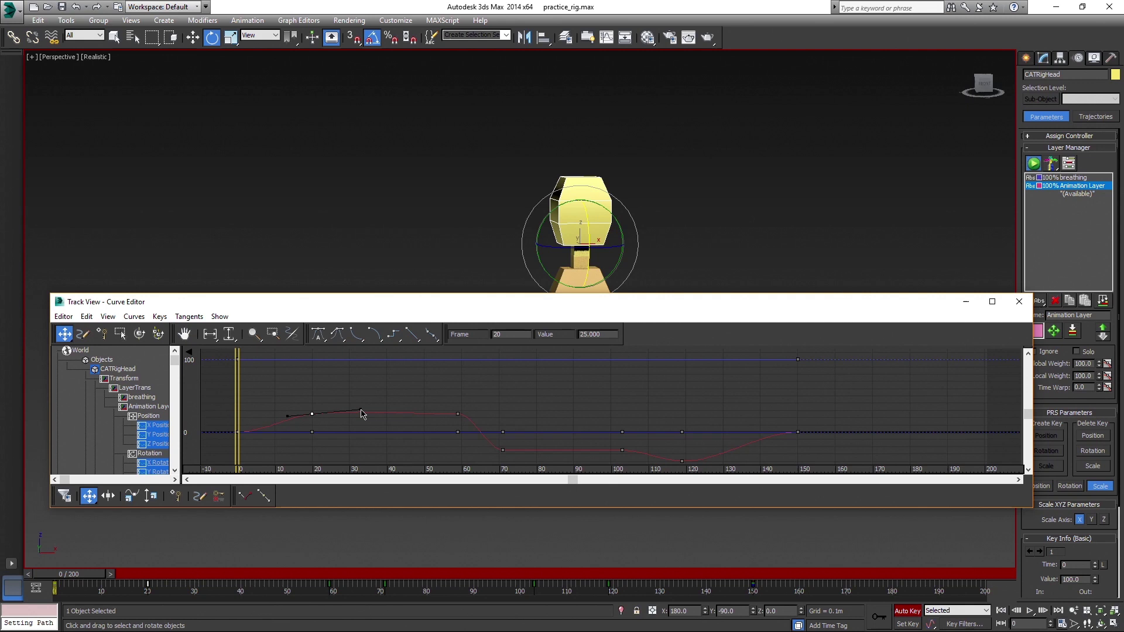
{"action": "left_click_drag", "start_coordinate": [476, 412], "coordinate": [479, 417]}
{"action": "left_click_drag", "start_coordinate": [503, 450], "coordinate": [503, 445]}
{"action": "left_click_drag", "start_coordinate": [666, 423], "coordinate": [702, 468]}
{"action": "middle_click_drag", "start_coordinate": [745, 429], "coordinate": [700, 410]}
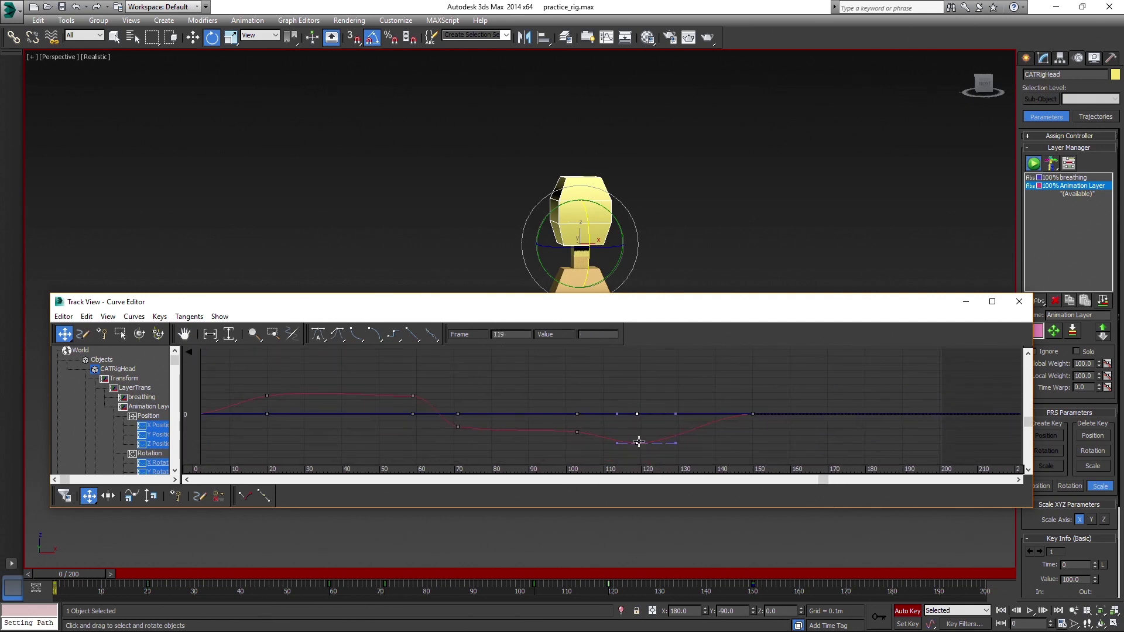
{"action": "left_click_drag", "start_coordinate": [637, 442], "coordinate": [779, 453], "text": "shift"}
- Isolate the head's X Rotation curve on the new layer and fine-tune its lowest keys and their tangents
{"action": "scroll", "coordinate": [176, 378], "scroll_direction": "down", "scroll_amount": 1}
{"action": "left_click", "coordinate": [157, 435]}
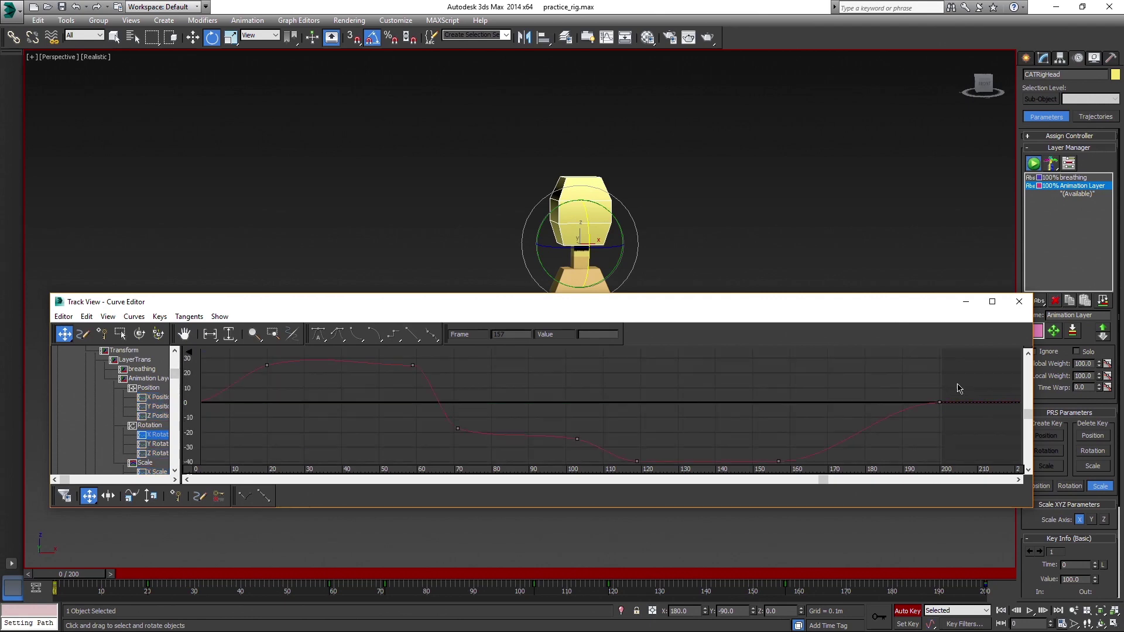
{"action": "left_click_drag", "start_coordinate": [647, 465], "coordinate": [639, 462]}
{"action": "left_click_drag", "start_coordinate": [815, 469], "coordinate": [815, 469]}
{"action": "left_click_drag", "start_coordinate": [779, 462], "coordinate": [778, 463]}
{"action": "left_click_drag", "start_coordinate": [691, 302], "coordinate": [691, 316]}
- Play back the head turn and retime its later keys, moving the last low key to frame 161
{"action": "left_click", "coordinate": [1030, 611]}
{"action": "left_click", "coordinate": [1029, 611]}
{"action": "left_click_drag", "start_coordinate": [799, 487], "coordinate": [828, 481]}
{"action": "key", "text": "ctrl+z"}
{"action": "left_click_drag", "start_coordinate": [723, 599], "coordinate": [816, 599]}
{"action": "left_click_drag", "start_coordinate": [764, 574], "coordinate": [233, 585]}
{"action": "left_click", "coordinate": [843, 462]}
{"action": "left_click_drag", "start_coordinate": [855, 481], "coordinate": [787, 482]}
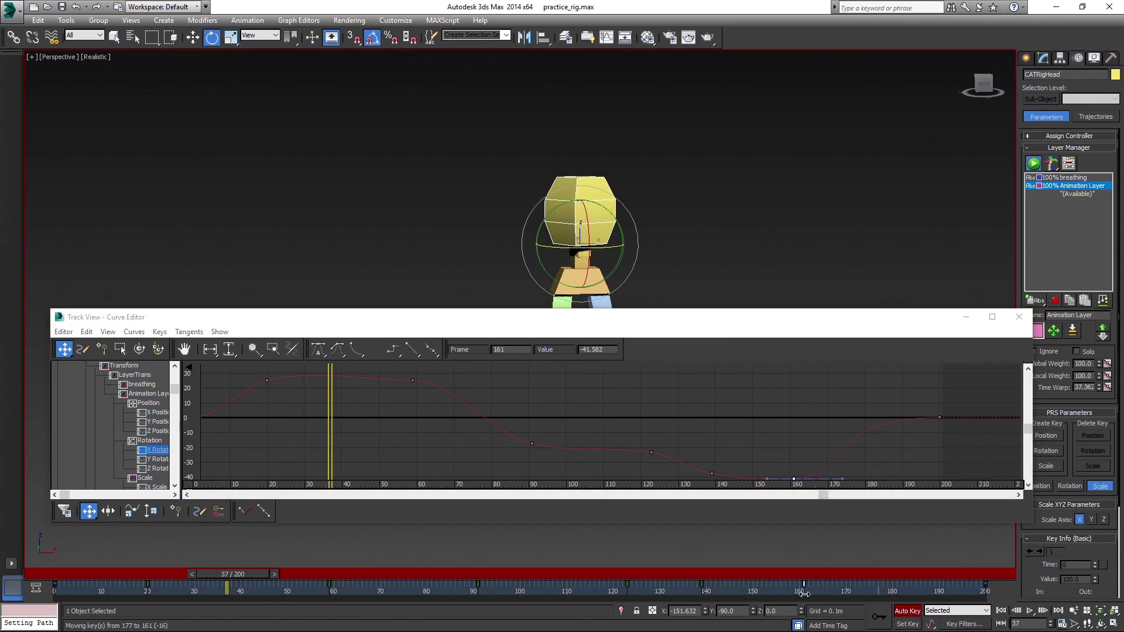
{"action": "left_click", "coordinate": [1019, 317]}
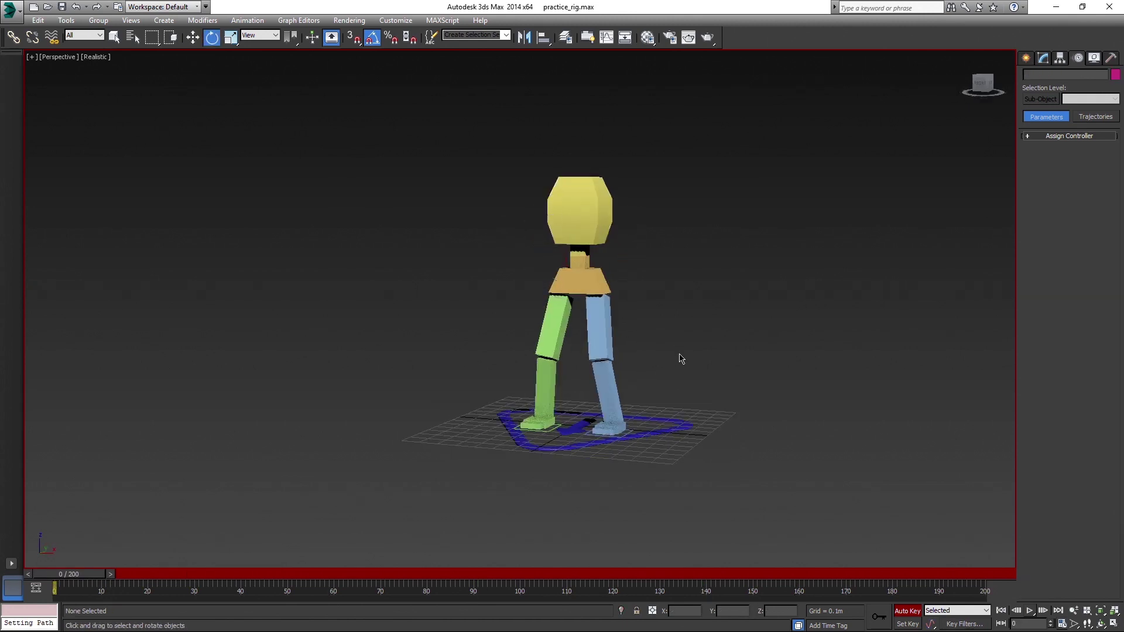
- Try compressing the head keys to end at frame 150, shorten the animation's end time to match and play it
{"action": "left_click", "coordinate": [585, 214]}
{"action": "left_click_drag", "start_coordinate": [50, 586], "coordinate": [753, 598]}
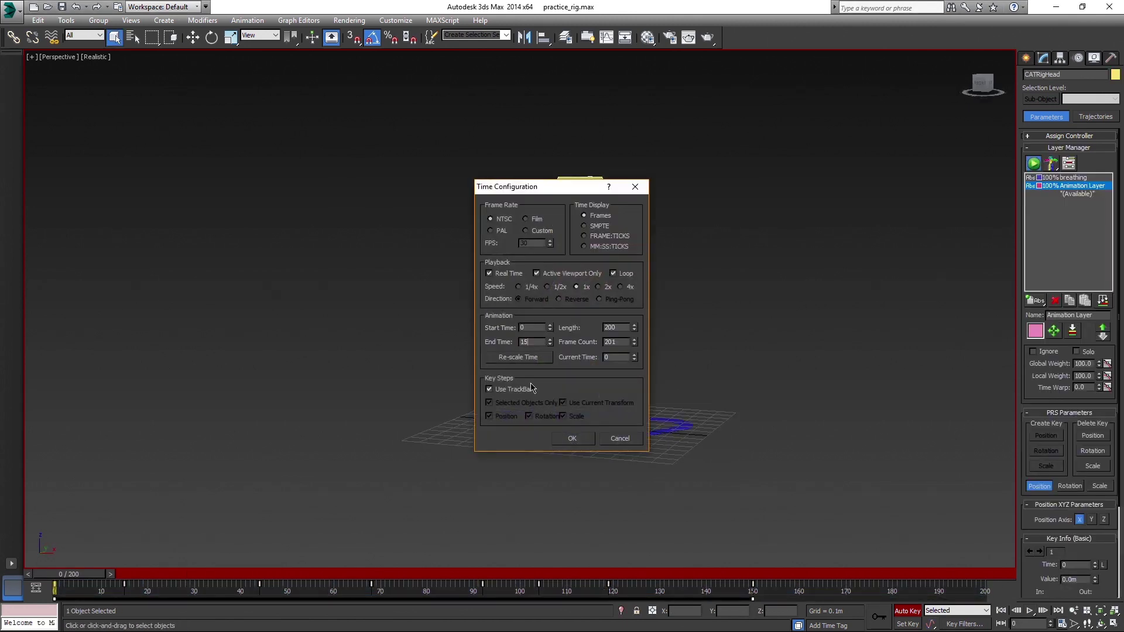
{"action": "left_click", "coordinate": [572, 439]}
{"action": "left_click", "coordinate": [700, 354]}
{"action": "left_click", "coordinate": [1029, 611]}
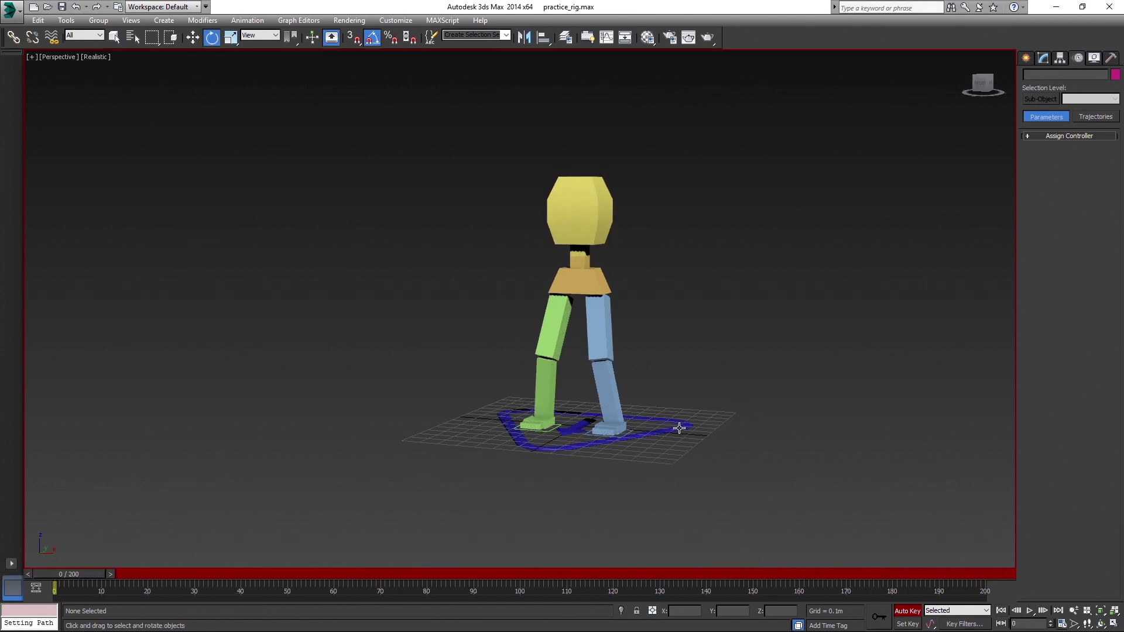
- Select the rig's base triangle, rename the second layer to idle and colour it green (RGB 69, 206, 79)
{"action": "left_click", "coordinate": [680, 428]}
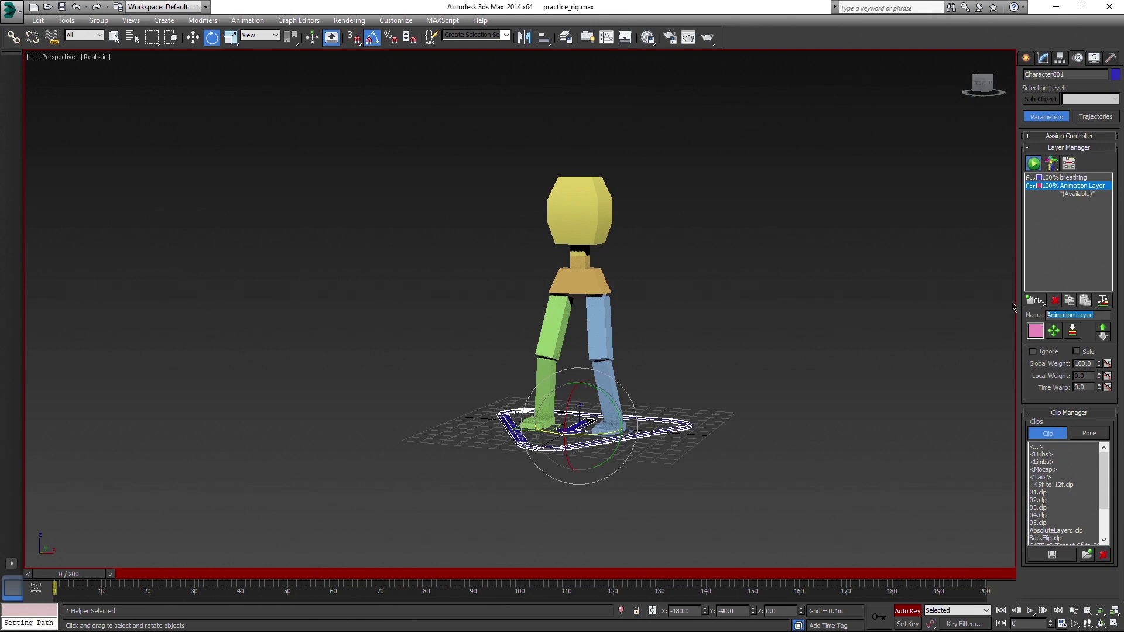
{"action": "left_click", "coordinate": [1035, 331]}
{"action": "left_click", "coordinate": [273, 116]}
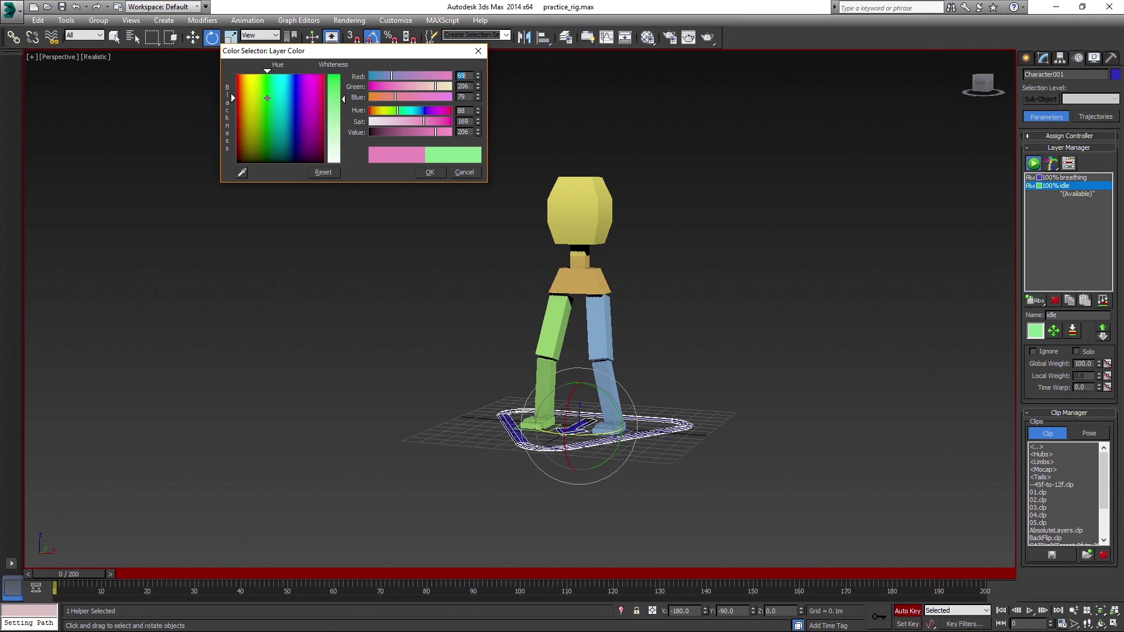
{"action": "left_click", "coordinate": [431, 175]}
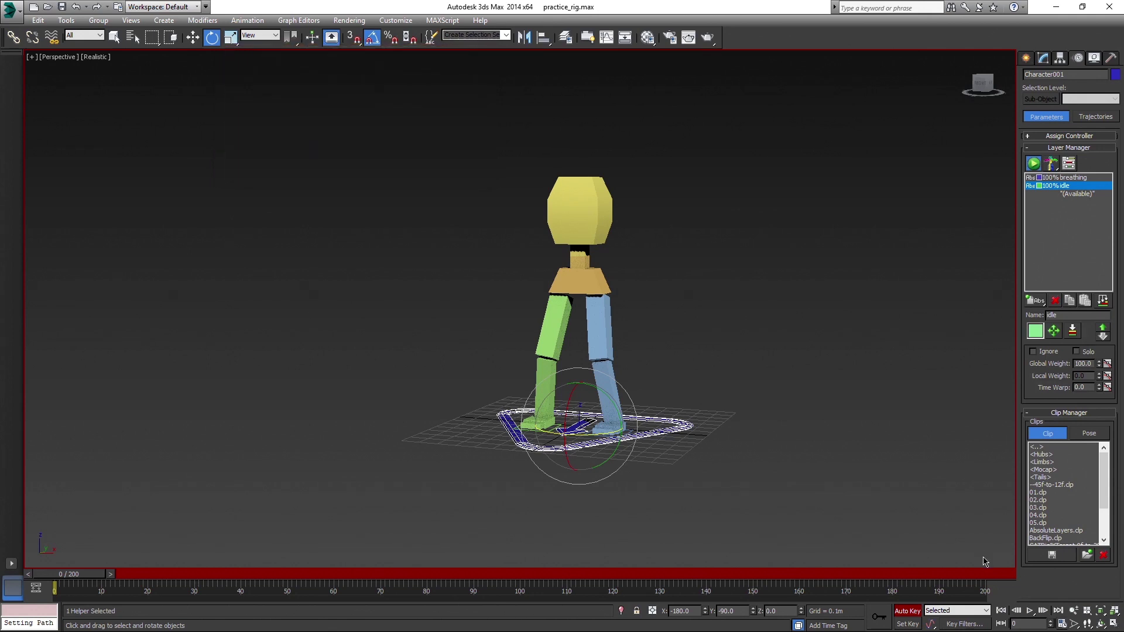
- Play the animation and set the idle layer to be ignored
{"action": "left_click", "coordinate": [1031, 611]}
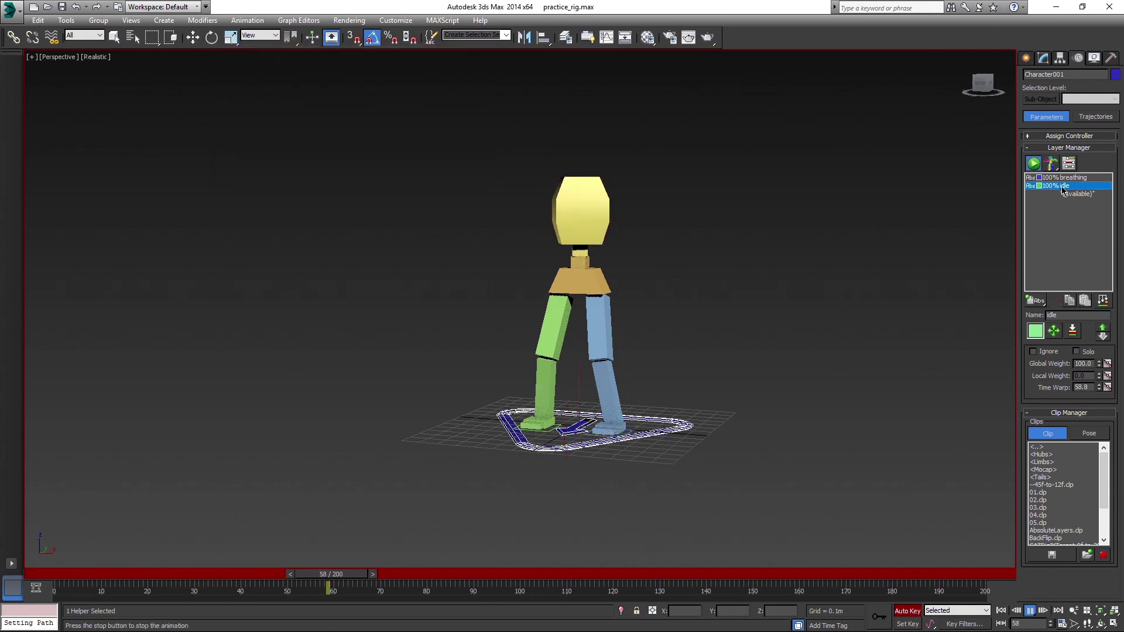
{"action": "double_click", "coordinate": [1062, 188]}
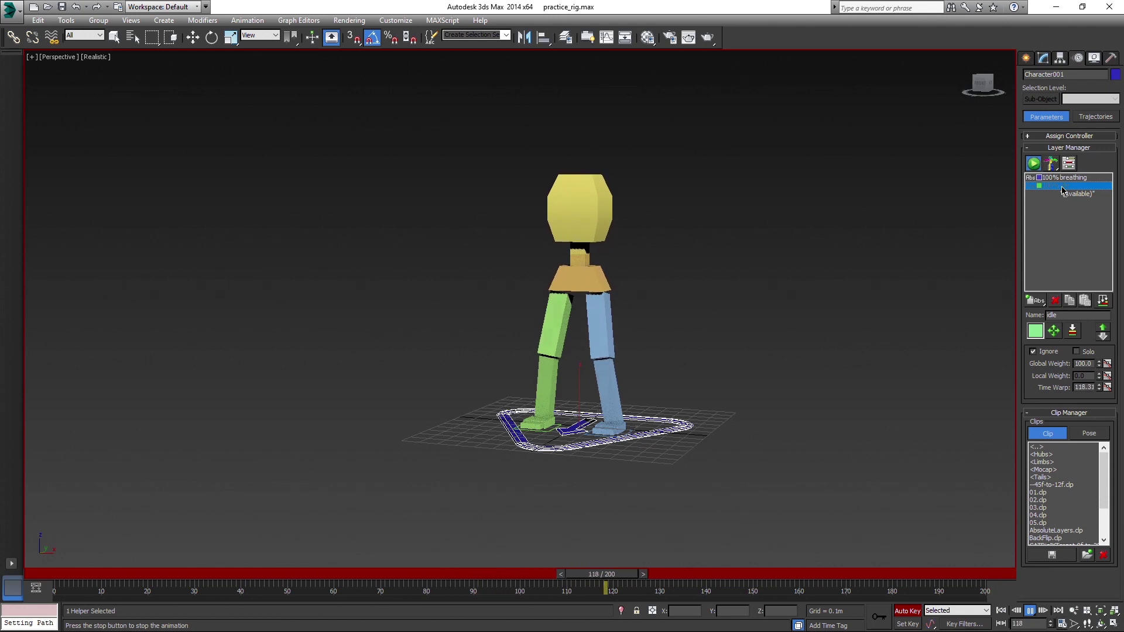
- Toggle the idle layer on and off during playback to compare the motion, and stop the animation
{"action": "left_click", "coordinate": [1064, 190]}
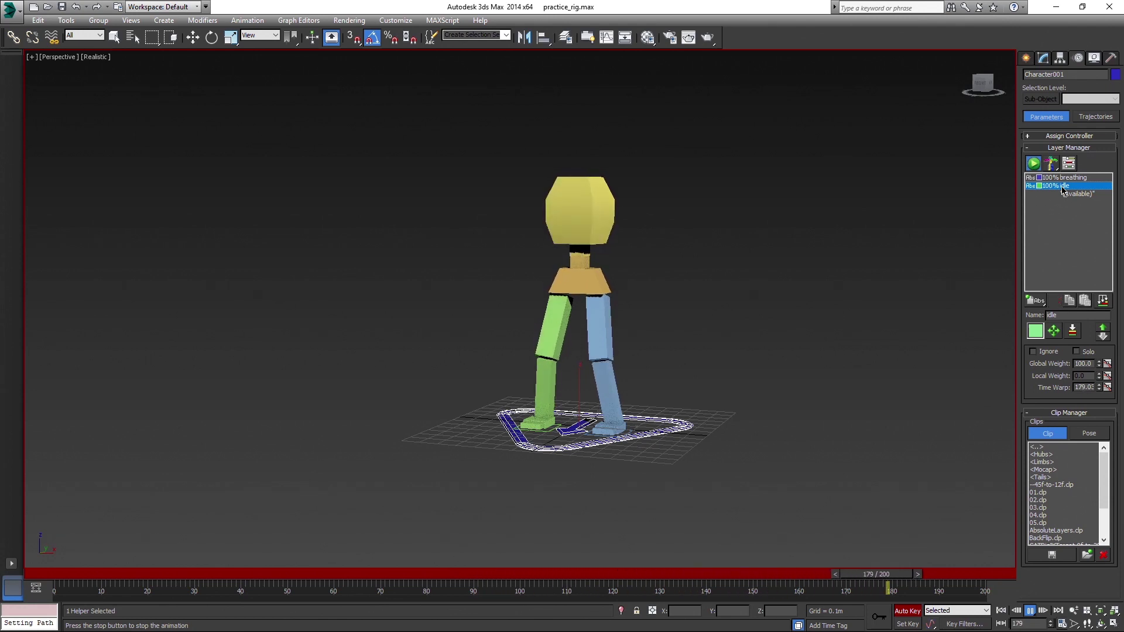
{"action": "key", "text": "/"}
{"action": "key", "text": "e"}
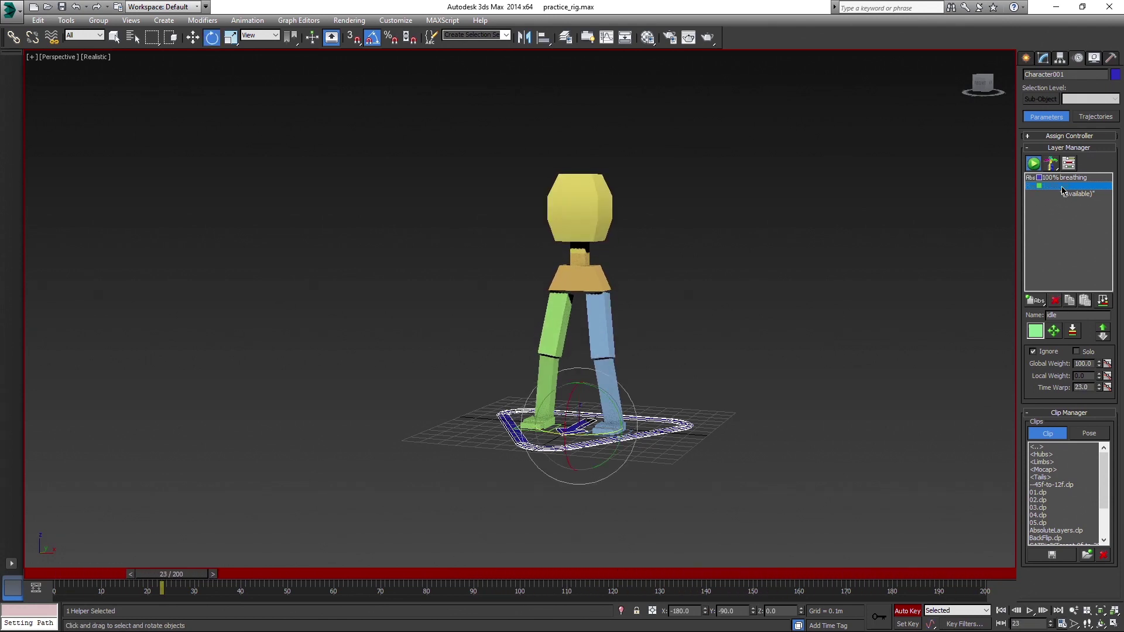
- Step back to frame 11 and re-enable the idle layer
{"action": "key", "text": "comma"}
{"action": "key", "text": "comma"}
{"action": "key", "text": "comma"}
{"action": "key", "text": "comma"}
{"action": "key", "text": "comma"}
{"action": "key", "text": "comma"}
{"action": "key", "text": "comma"}
{"action": "key", "text": "comma"}
{"action": "key", "text": "comma"}
{"action": "key", "text": "comma"}
{"action": "key", "text": "comma"}
{"action": "key", "text": "comma"}
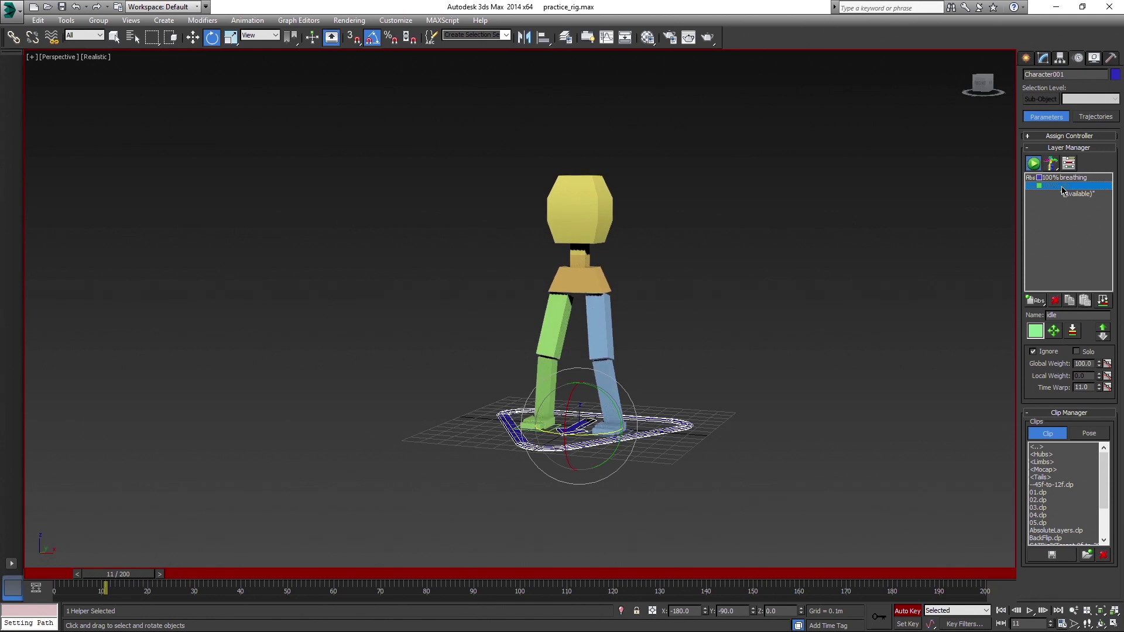
{"action": "double_click", "coordinate": [1062, 188]}
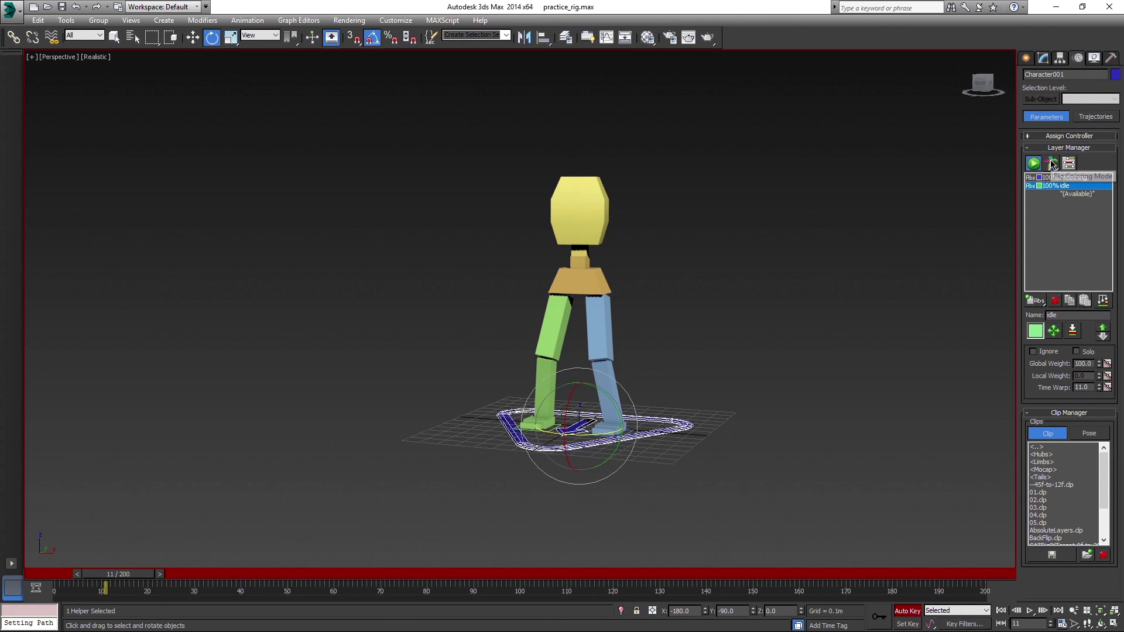
- Switch the rig colouring mode to show layer colours, and toggle the idle layer off and on to compare
{"action": "left_click_drag", "start_coordinate": [1052, 166], "coordinate": [1053, 195]}
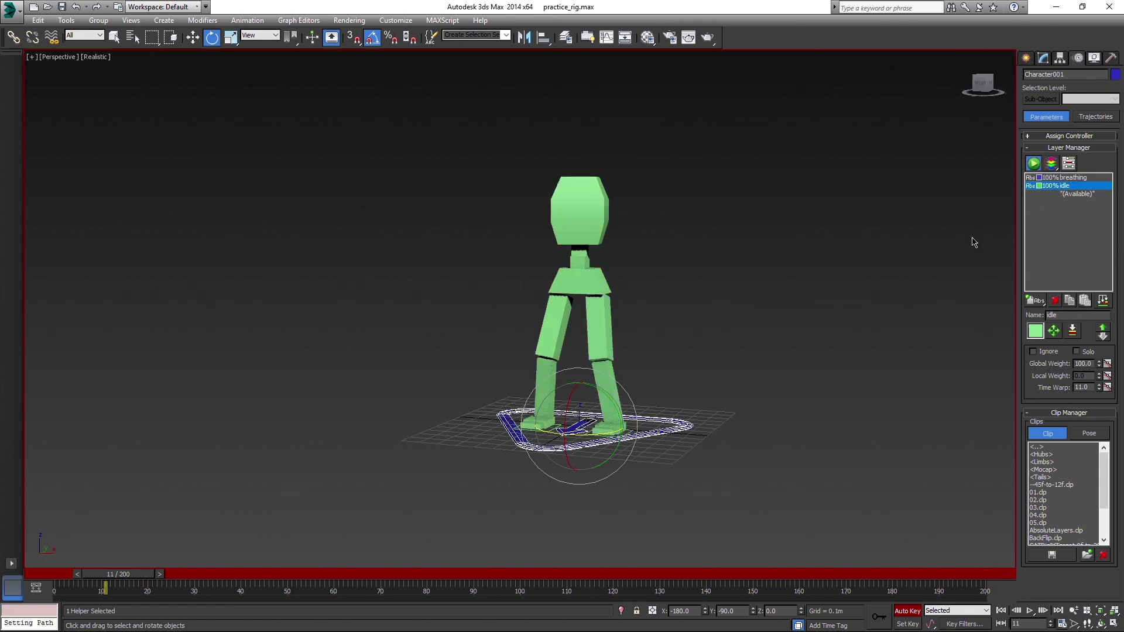
{"action": "double_click", "coordinate": [1070, 188]}
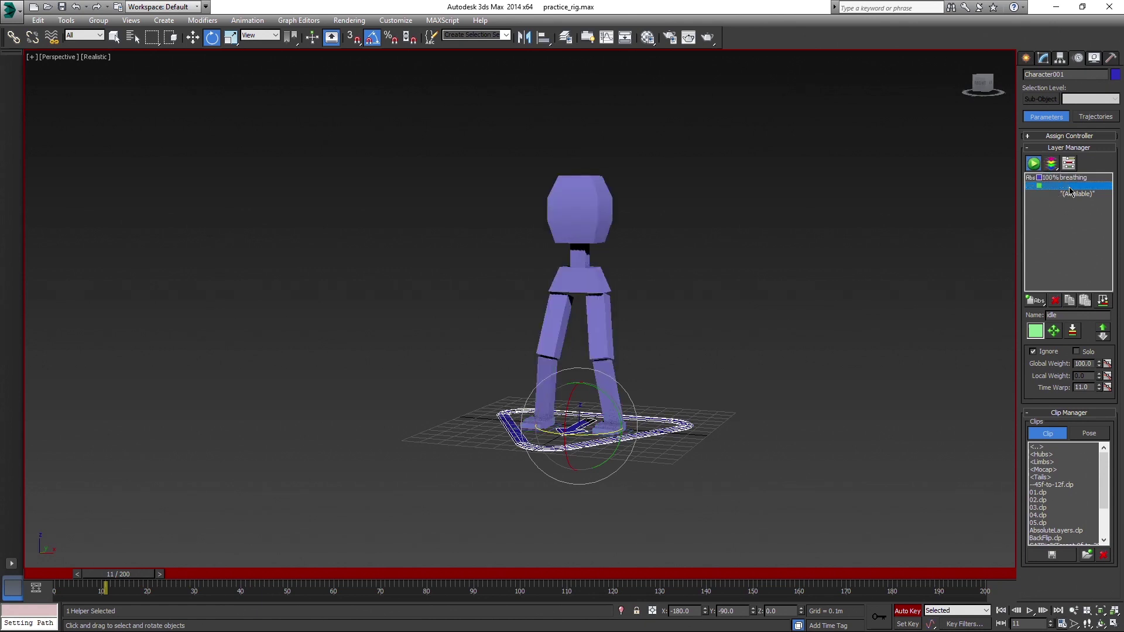
{"action": "double_click", "coordinate": [1070, 188]}
{"action": "left_click", "coordinate": [1070, 190]}
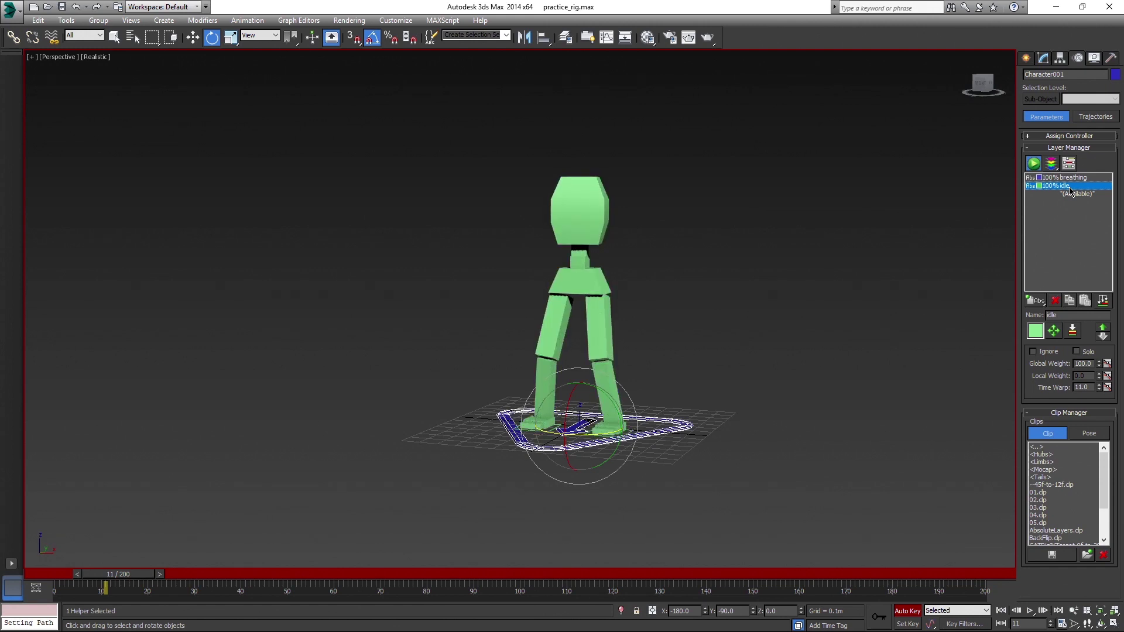
- With Auto Key turned off, set the pelvis's local weight in the idle layer to 0 and play back the animation
{"action": "left_click", "coordinate": [917, 612]}
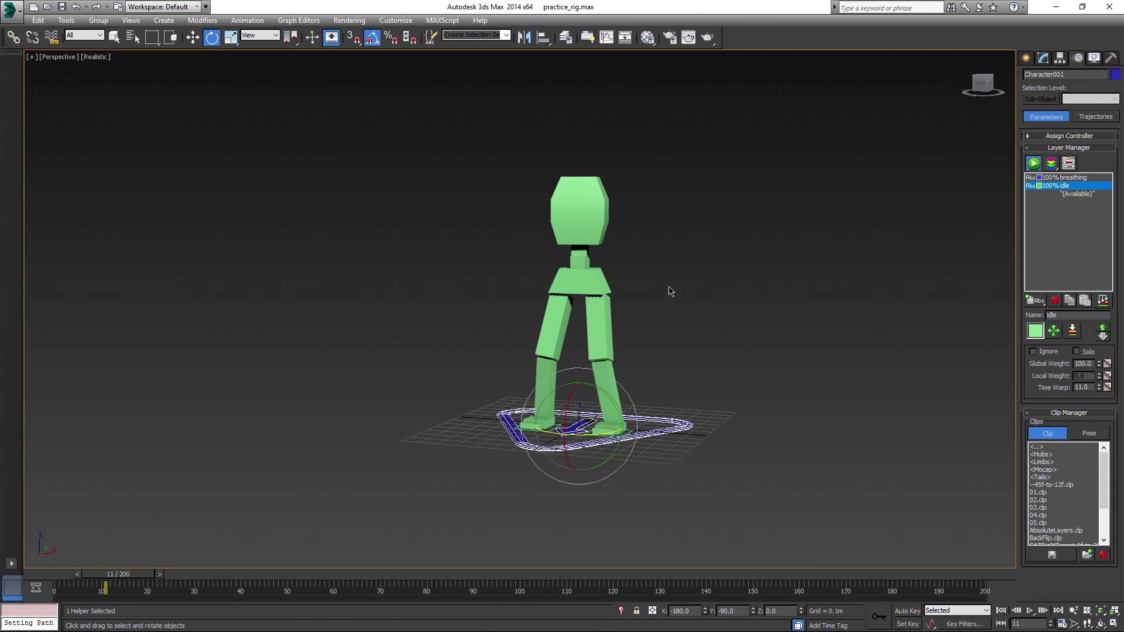
{"action": "left_click", "coordinate": [591, 281]}
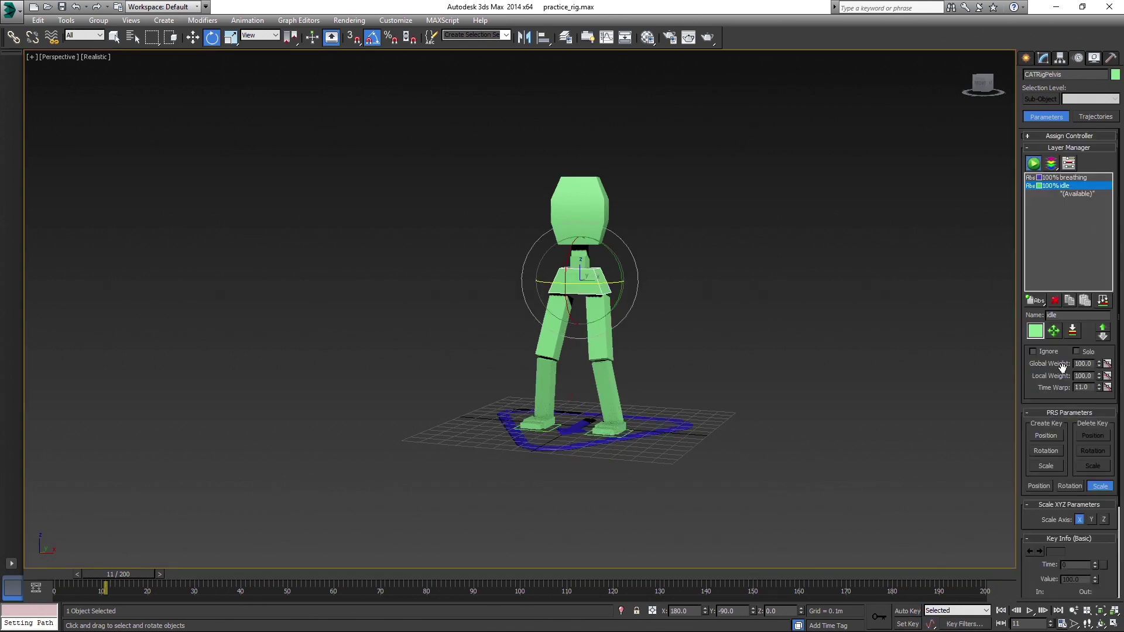
{"action": "left_click_drag", "start_coordinate": [1100, 375], "coordinate": [1082, 452]}
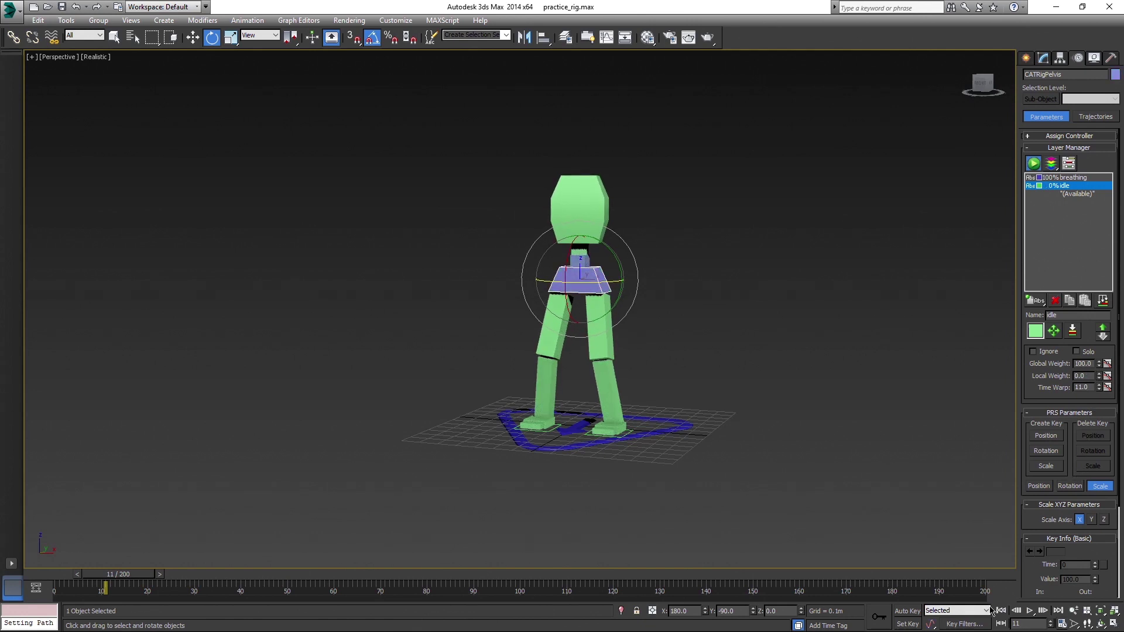
{"action": "left_click", "coordinate": [1029, 611]}
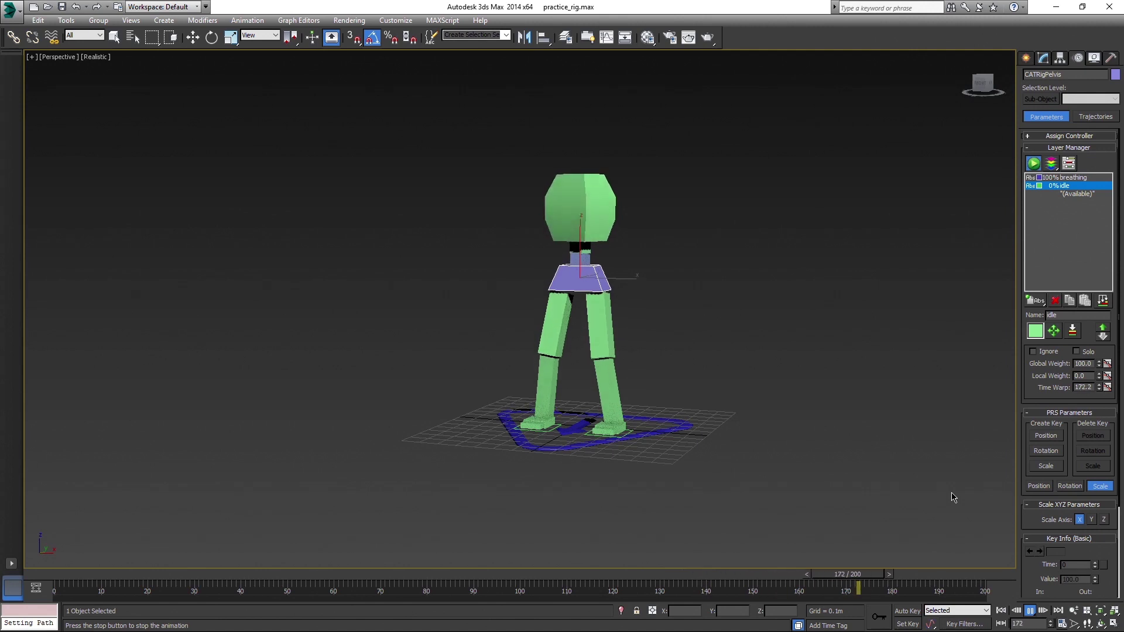
{"action": "key", "text": "e"}
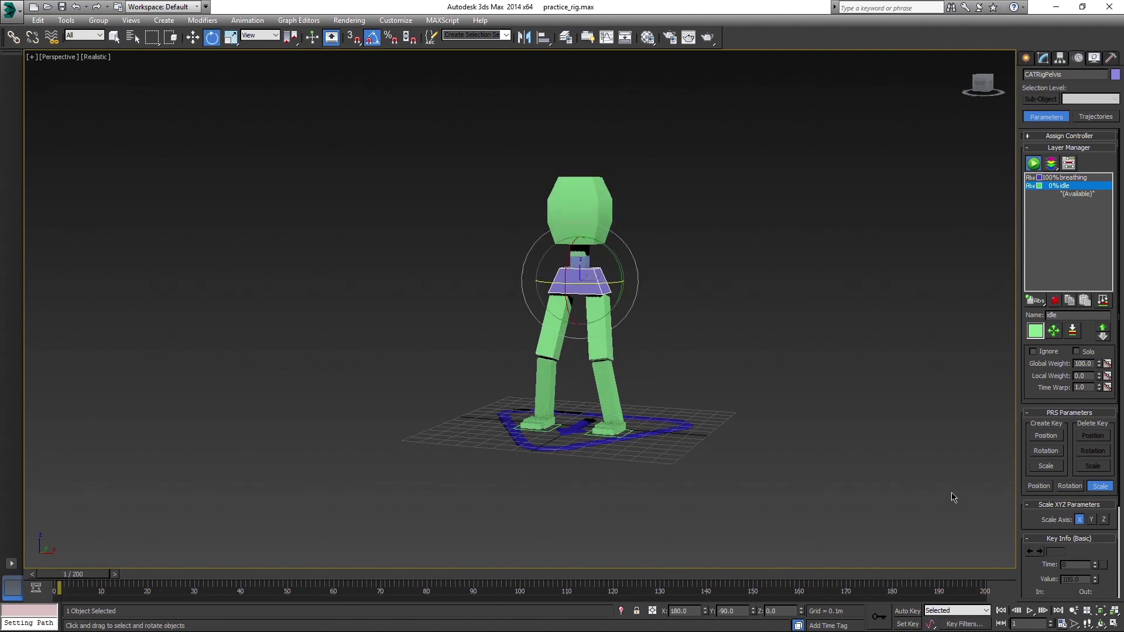